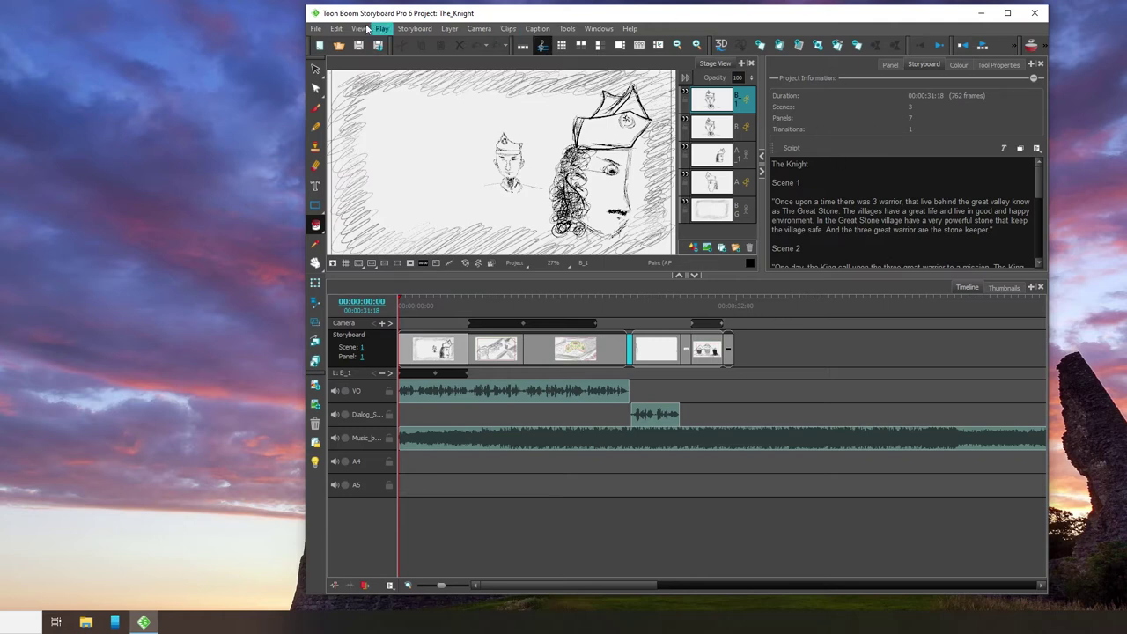
Start a PDF export of the storyboard with output.pdf in the Documents folder as the destination.
{"action": "left_click", "coordinate": [315, 29]}
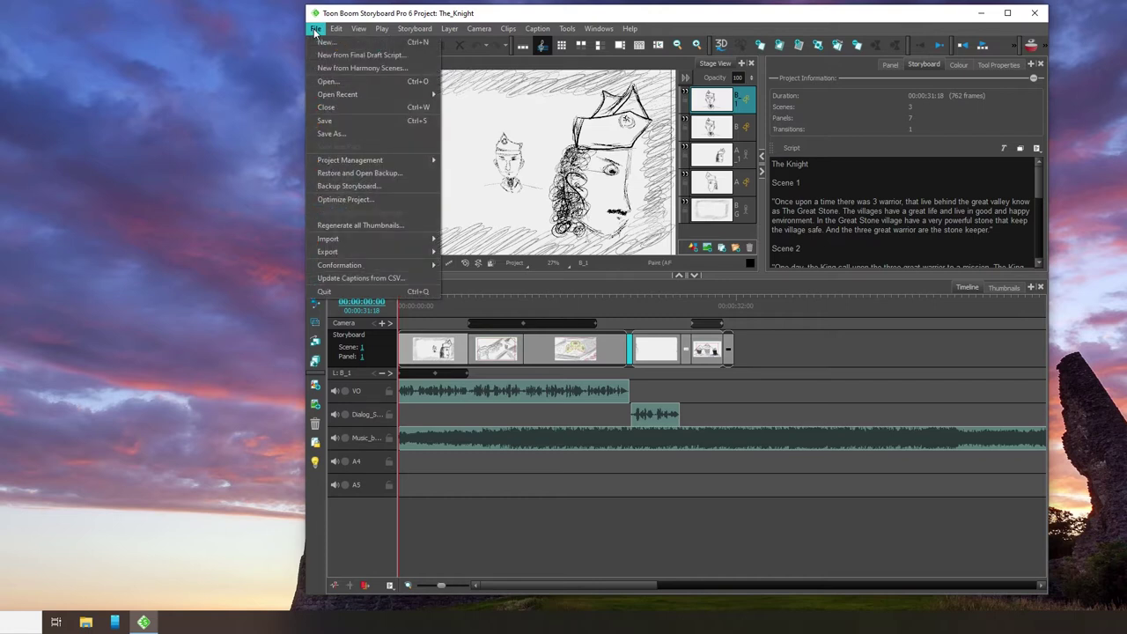
{"action": "mouse_move", "coordinate": [355, 238]}
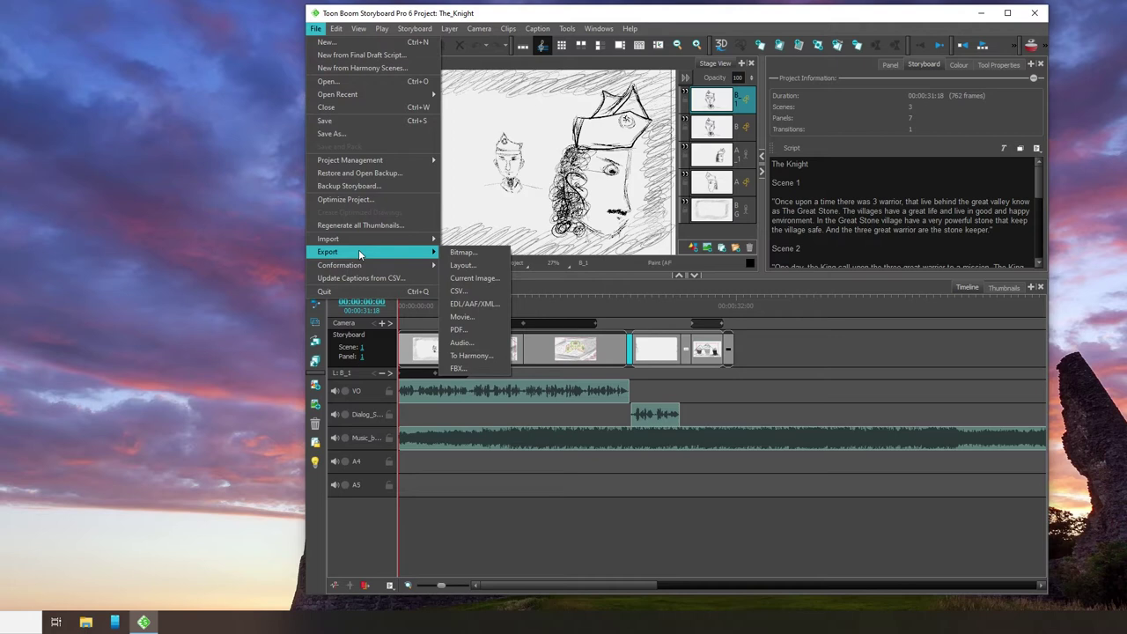
{"action": "left_click", "coordinate": [480, 330]}
{"action": "left_click_drag", "start_coordinate": [745, 130], "coordinate": [978, 50]}
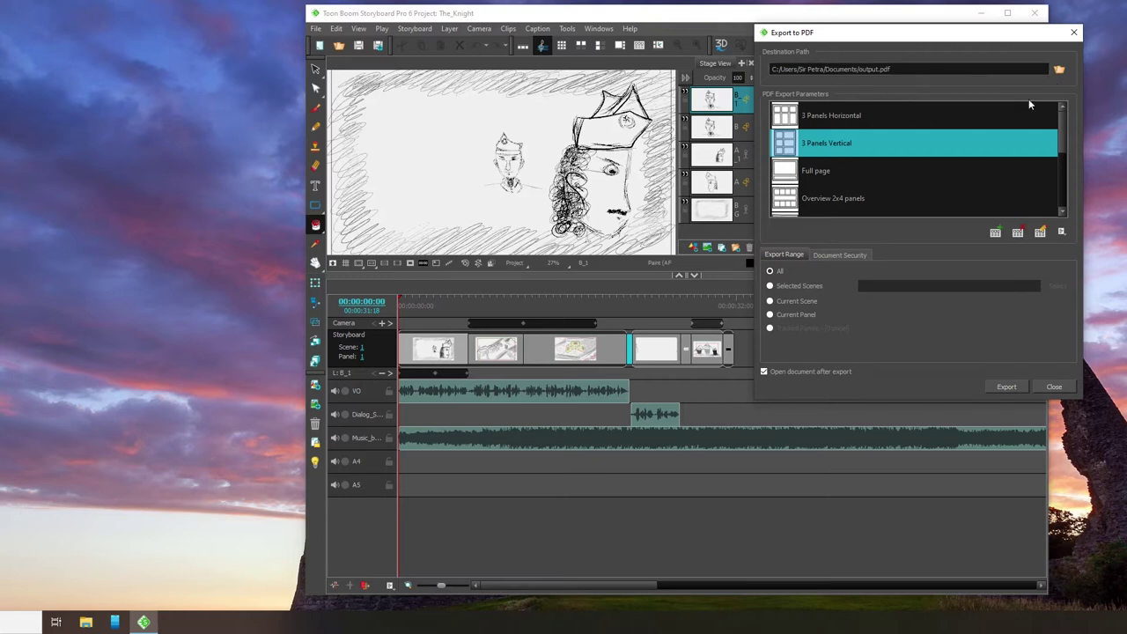
{"action": "left_click", "coordinate": [779, 70]}
{"action": "left_click", "coordinate": [1060, 69]}
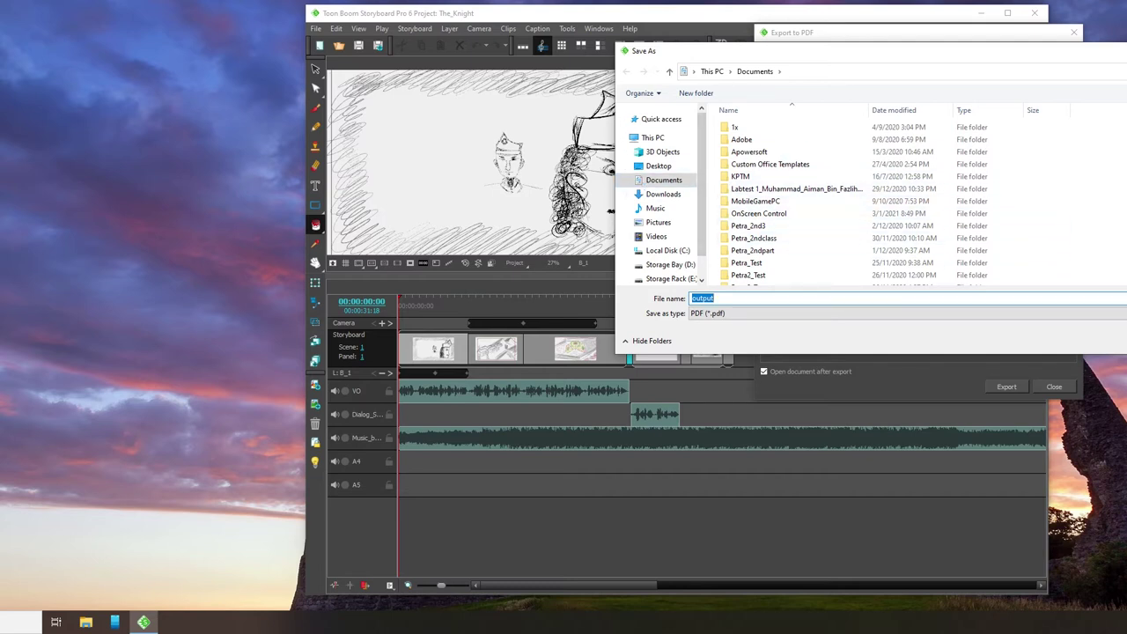
{"action": "key", "text": "Return"}
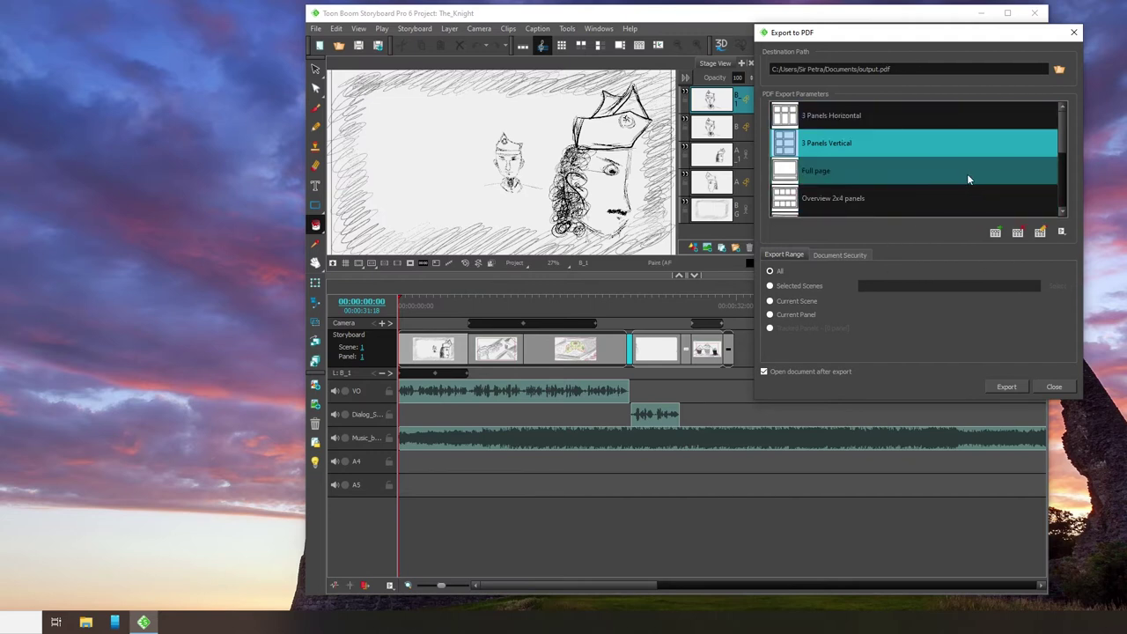
Browse the PDF layout profiles, including 3 Panels Horizontal, Full page and the overview and Japanese formats, ending on 3 Panels Vertical.
{"action": "left_click", "coordinate": [882, 127]}
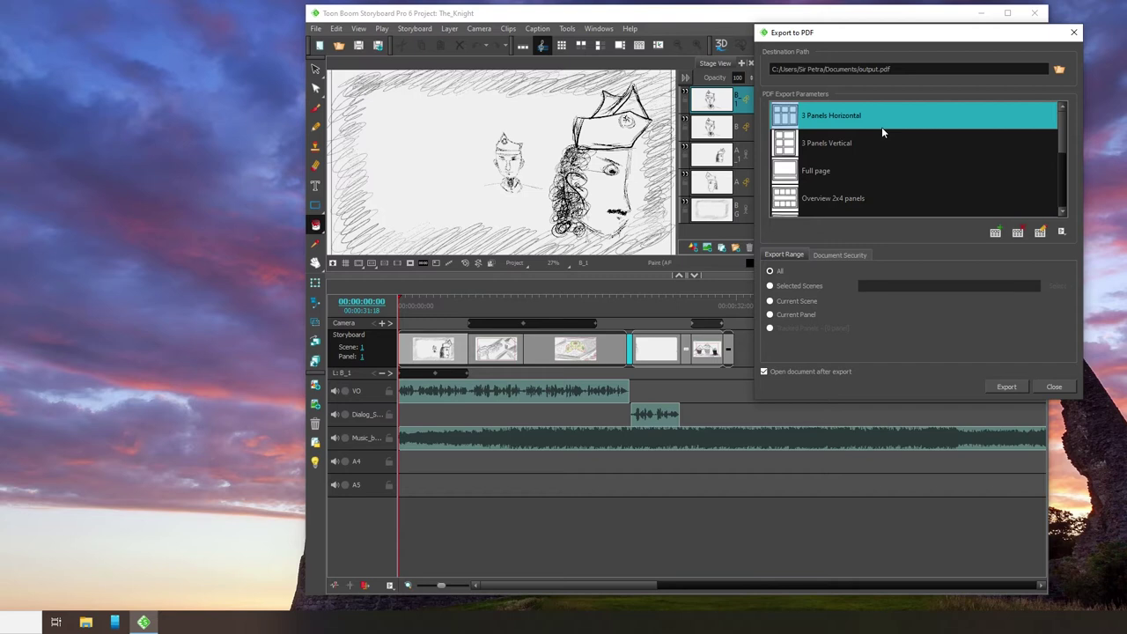
{"action": "scroll", "coordinate": [890, 143], "scroll_direction": "down", "scroll_amount": 2}
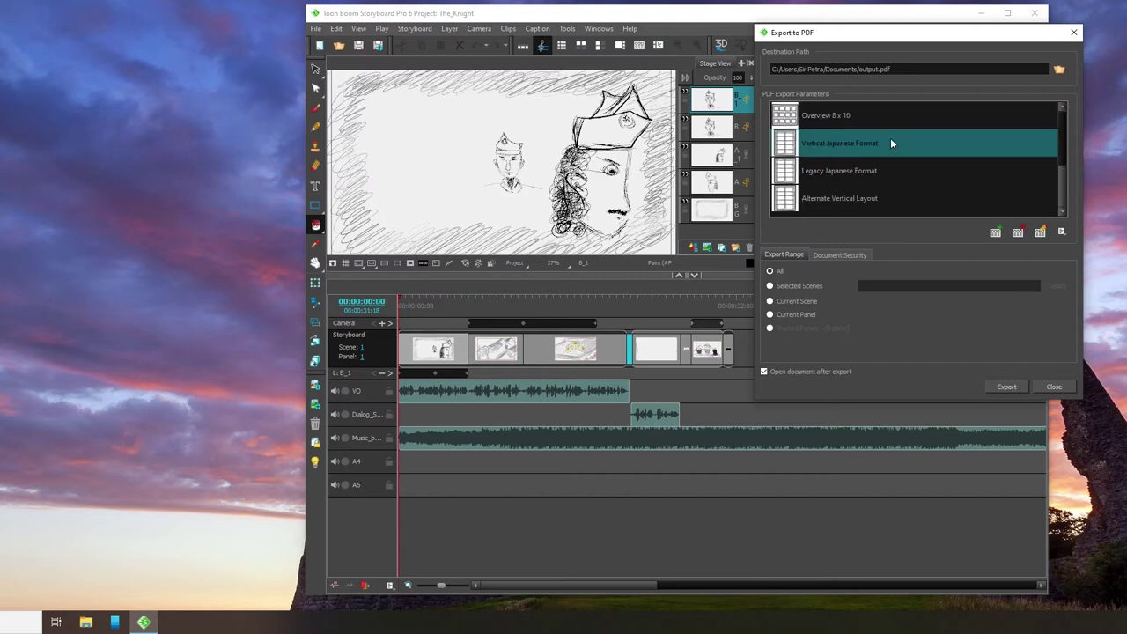
{"action": "scroll", "coordinate": [907, 146], "scroll_direction": "up", "scroll_amount": 2}
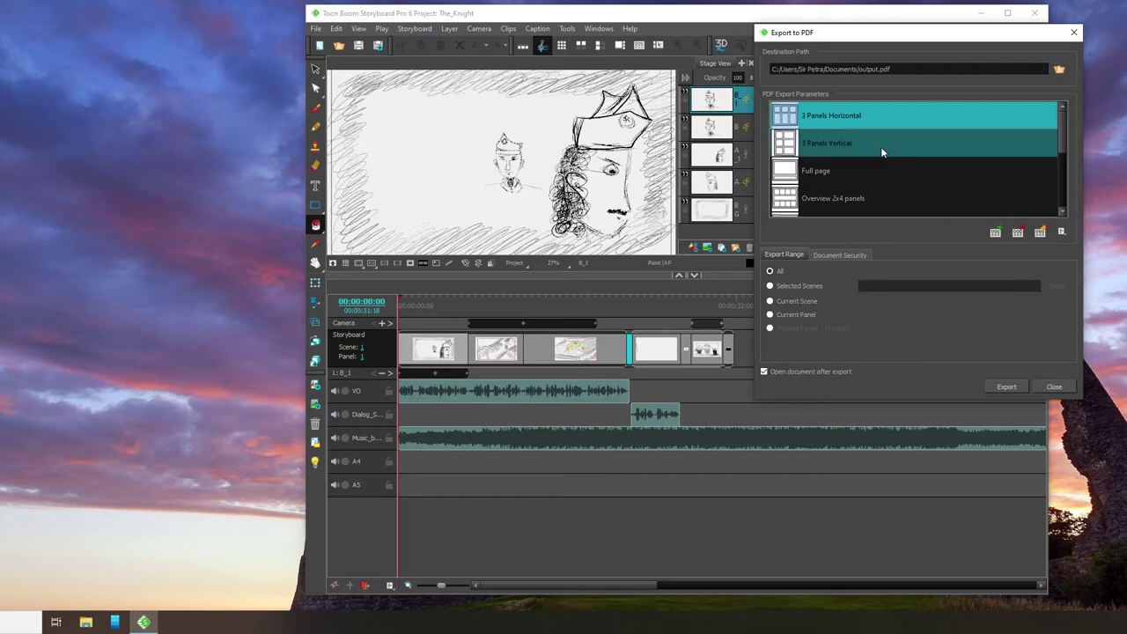
{"action": "left_click", "coordinate": [884, 145]}
{"action": "scroll", "coordinate": [889, 144], "scroll_direction": "down", "scroll_amount": 1}
{"action": "scroll", "coordinate": [890, 123], "scroll_direction": "up", "scroll_amount": 1}
{"action": "scroll", "coordinate": [891, 123], "scroll_direction": "down", "scroll_amount": 1}
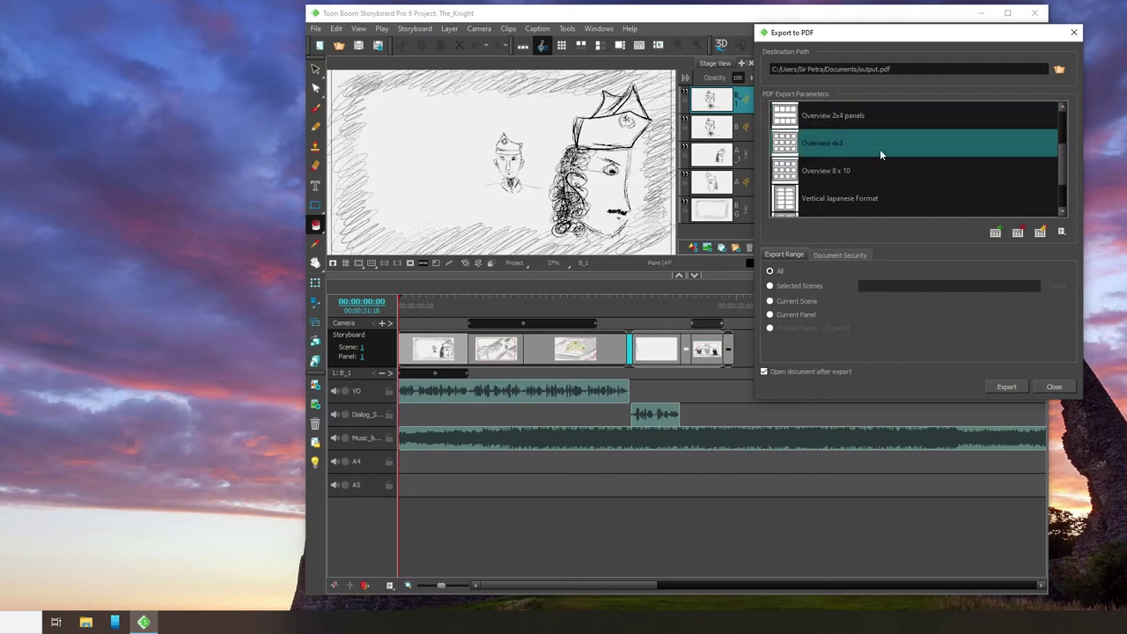
{"action": "scroll", "coordinate": [883, 154], "scroll_direction": "down", "scroll_amount": 1}
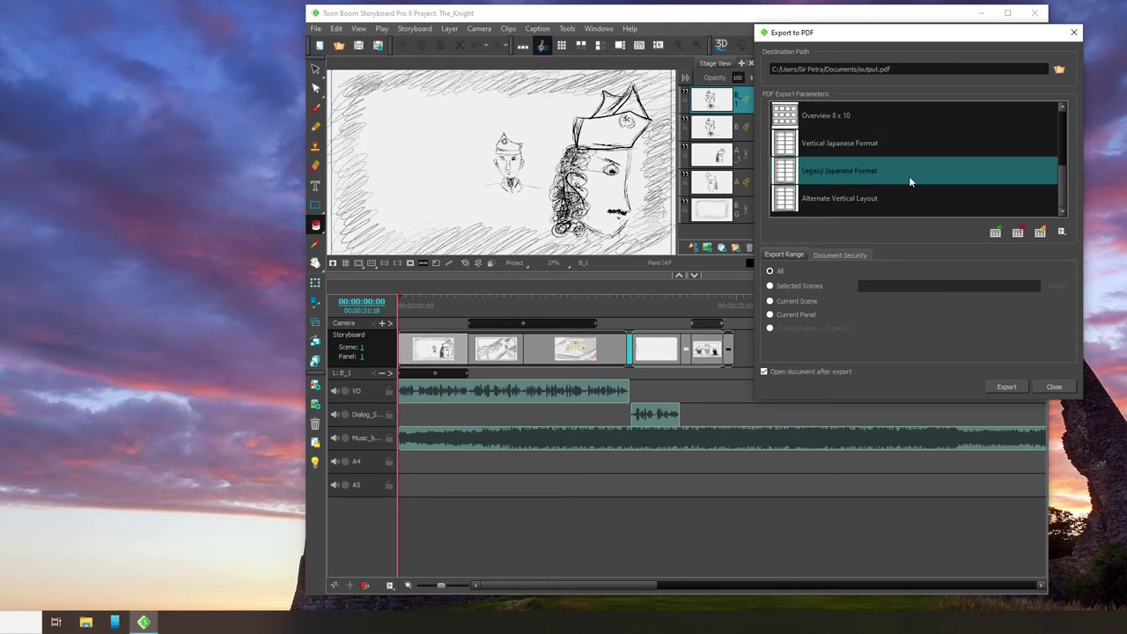
{"action": "scroll", "coordinate": [938, 188], "scroll_direction": "up", "scroll_amount": 2}
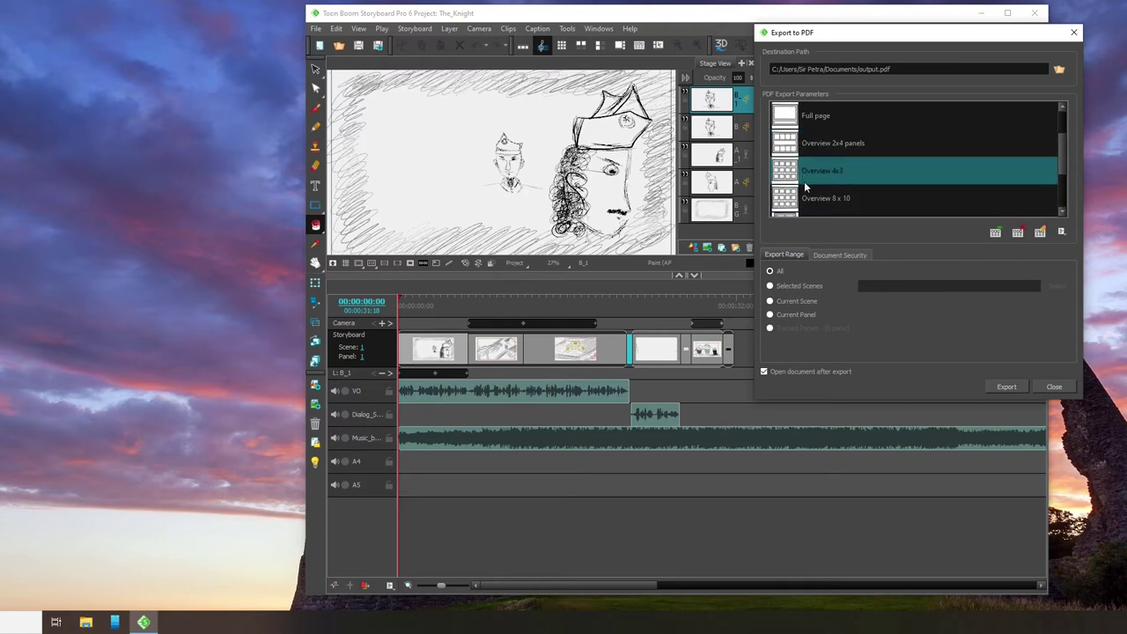
{"action": "scroll", "coordinate": [931, 181], "scroll_direction": "up", "scroll_amount": 1}
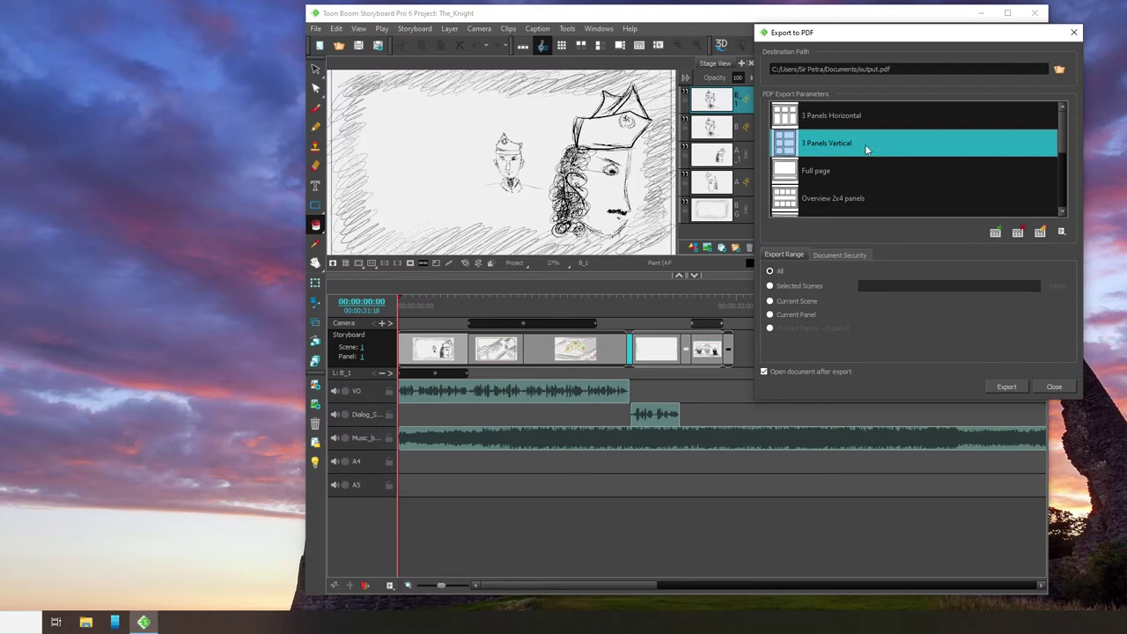
{"action": "left_click", "coordinate": [854, 169]}
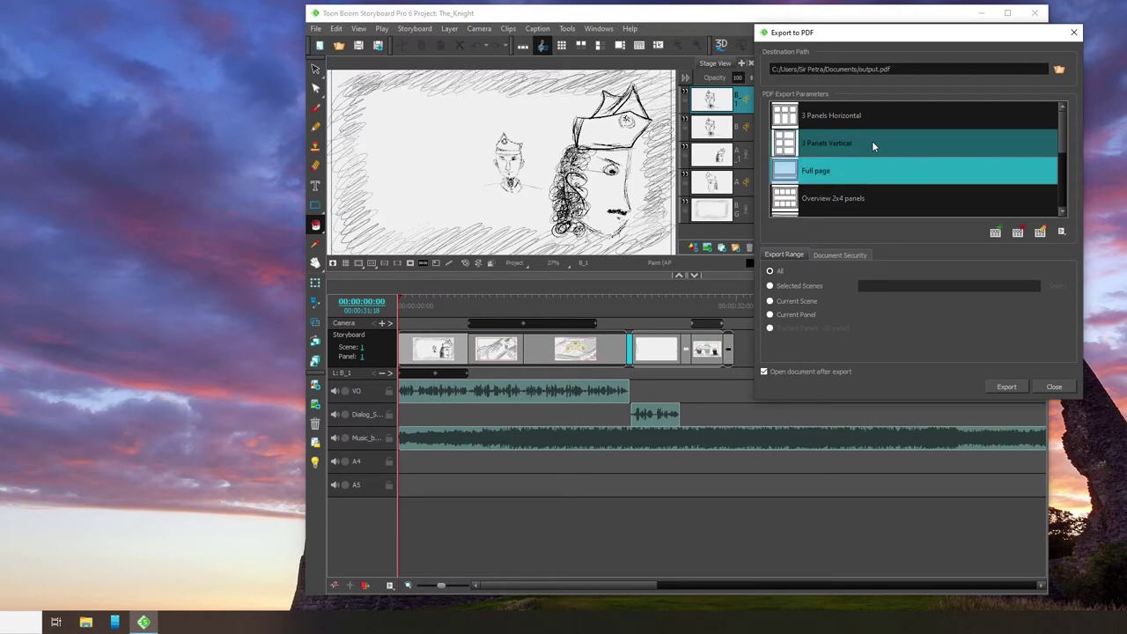
{"action": "left_click", "coordinate": [873, 142]}
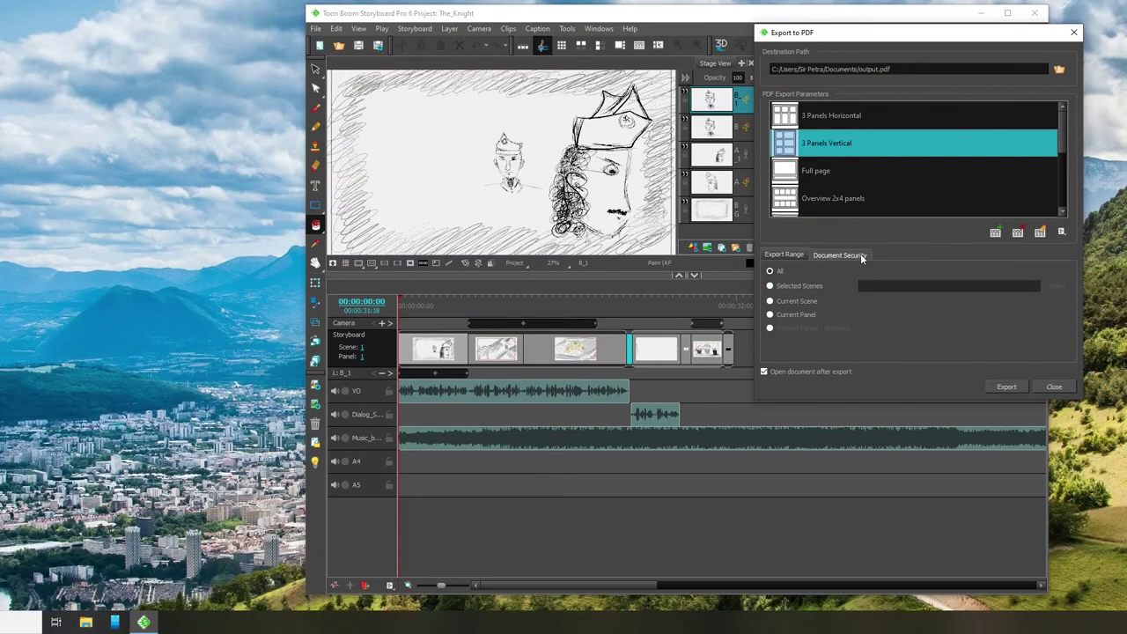
Review the PDF's password protection options and the choices for limiting the export range to certain scenes or panels.
{"action": "left_click", "coordinate": [862, 256]}
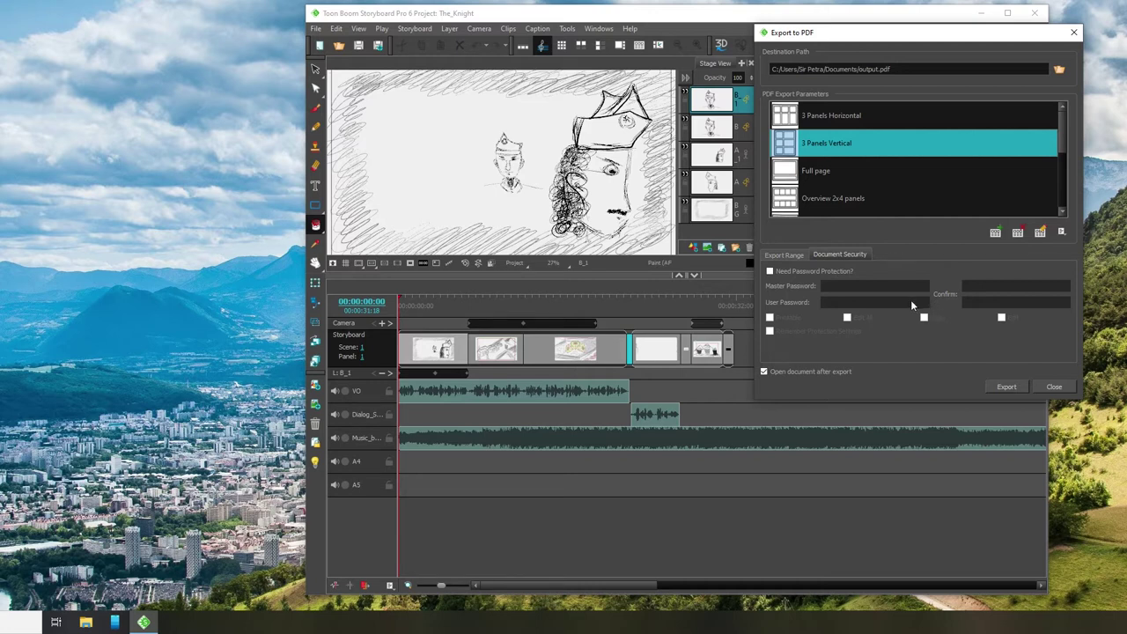
{"action": "left_click", "coordinate": [785, 254]}
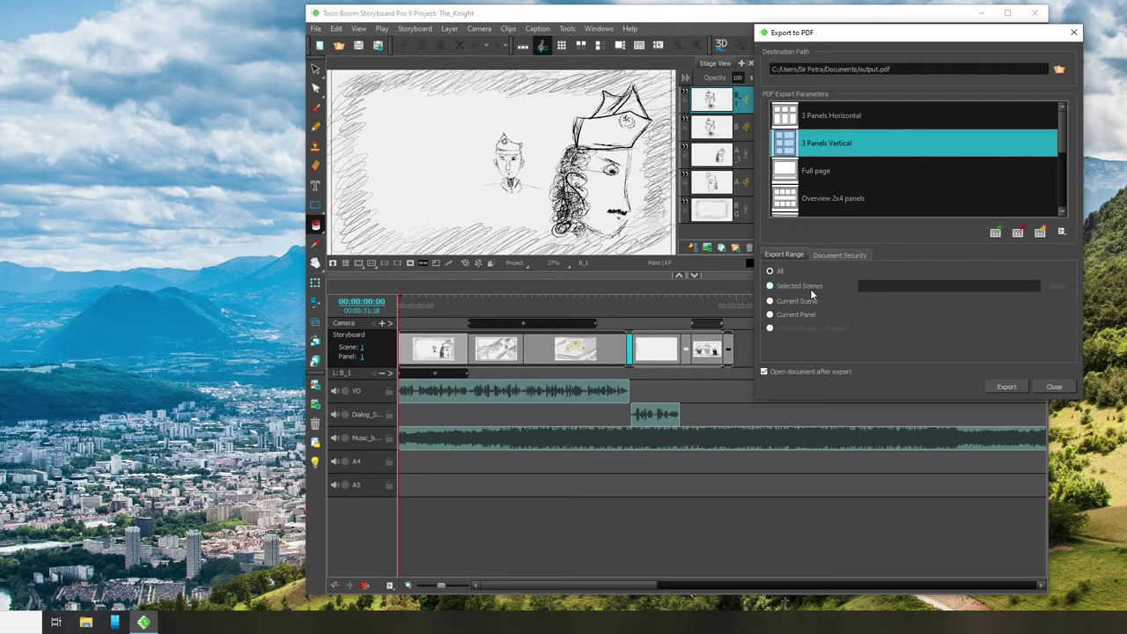
{"action": "left_click", "coordinate": [770, 286]}
{"action": "left_click", "coordinate": [784, 302]}
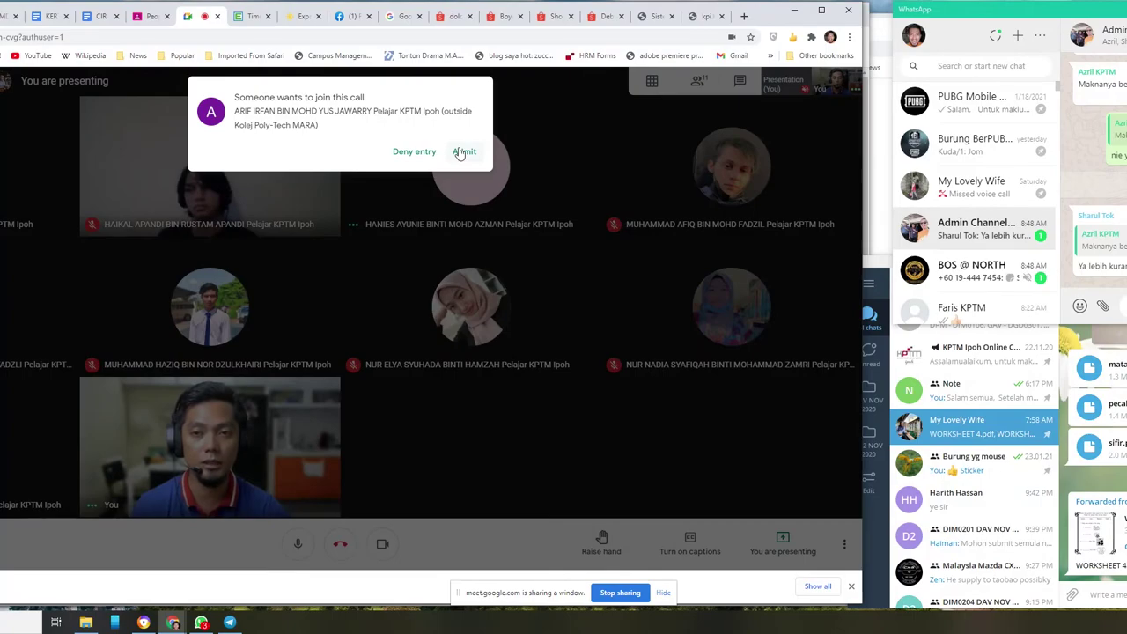
Switch to the Google Meet call and admit the waiting participant.
{"action": "left_click", "coordinate": [464, 151]}
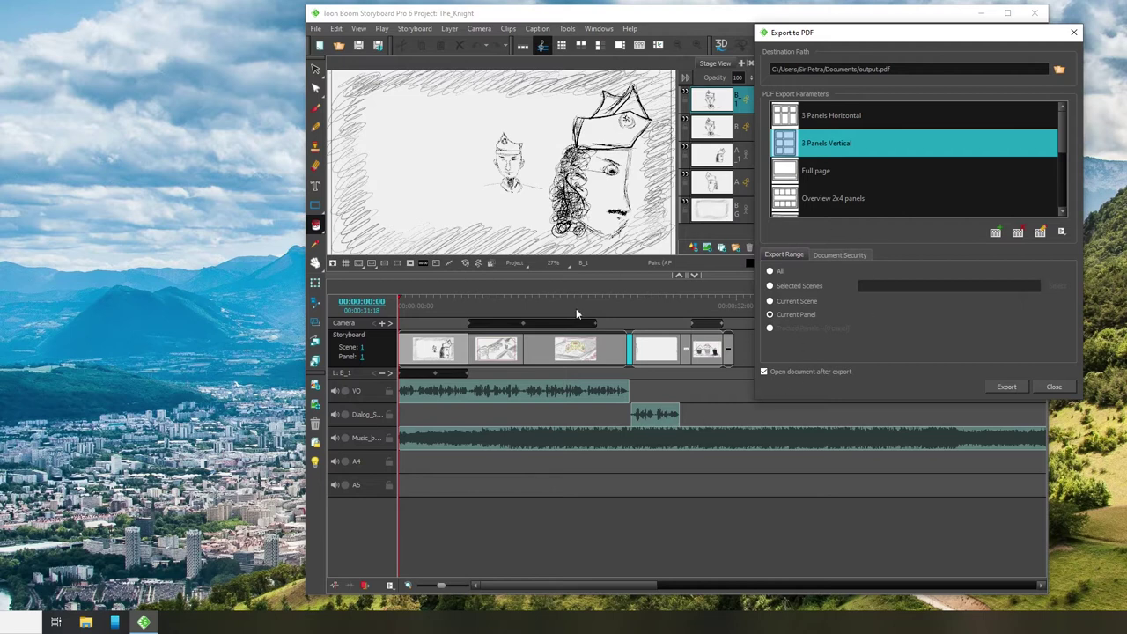
Set the export range to All and export the storyboard to PDF.
{"action": "left_click", "coordinate": [772, 273]}
{"action": "left_click", "coordinate": [1003, 387]}
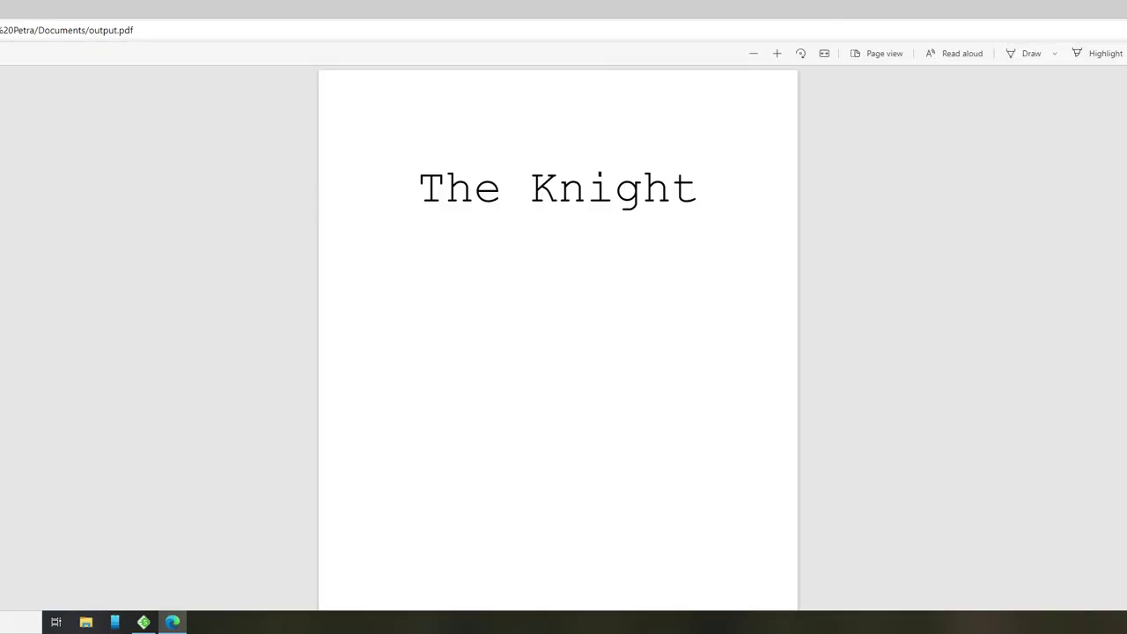
Restore the opened output.pdf window to a smaller size and place it beside the PDF export dialog.
{"action": "key", "text": "super+Down"}
{"action": "left_click_drag", "start_coordinate": [1126, 90], "coordinate": [387, 42]}
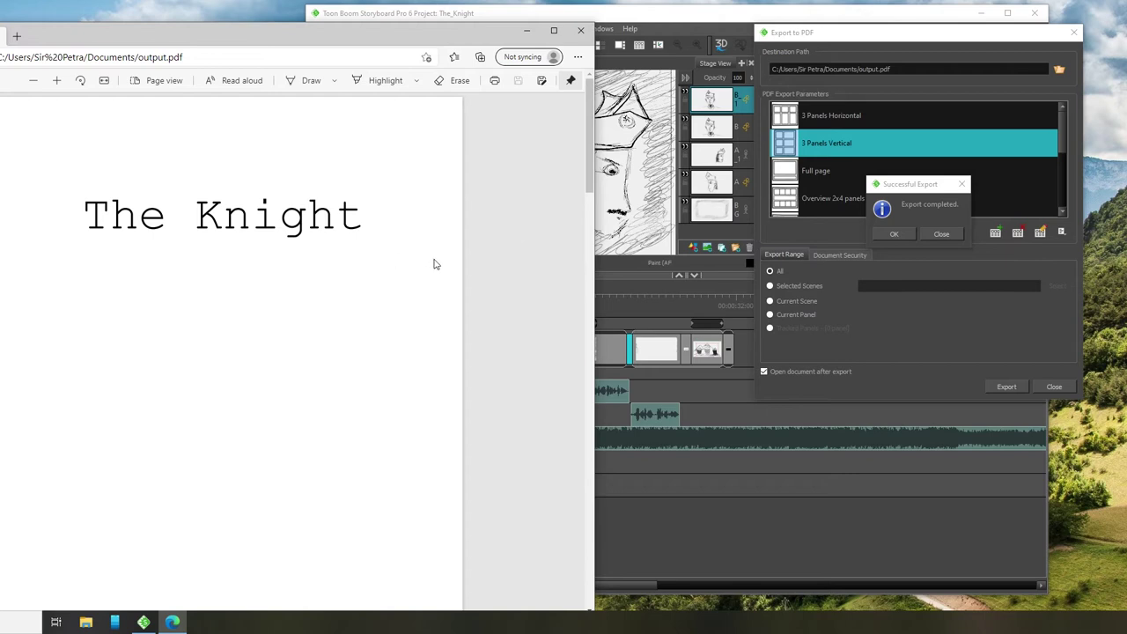
{"action": "left_click_drag", "start_coordinate": [289, 42], "coordinate": [401, 33]}
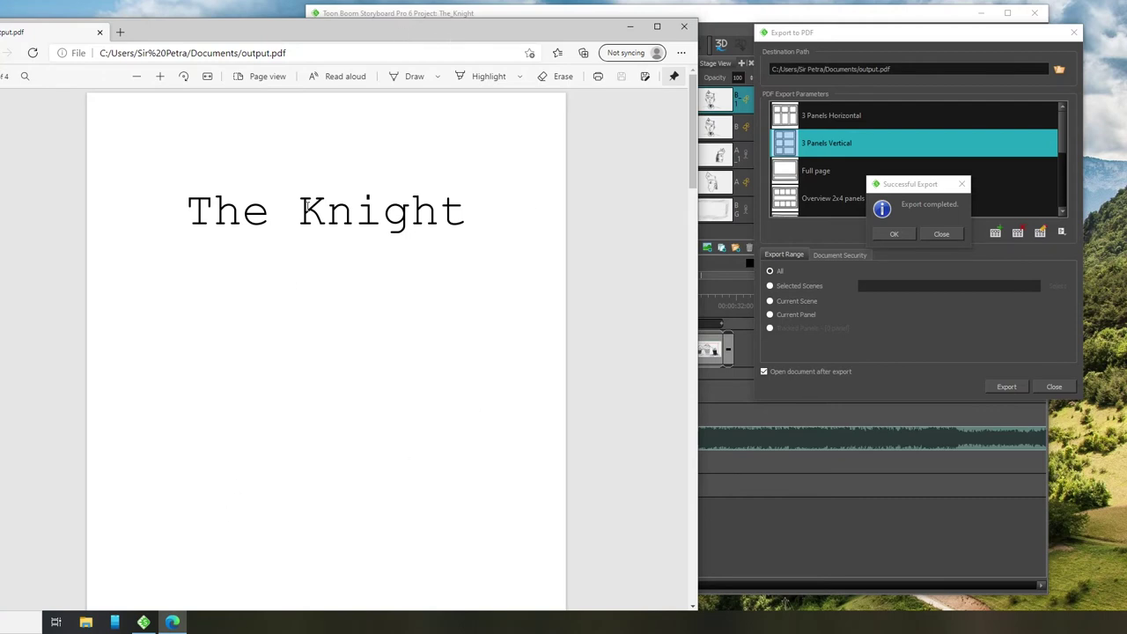
{"action": "left_click", "coordinate": [780, 504]}
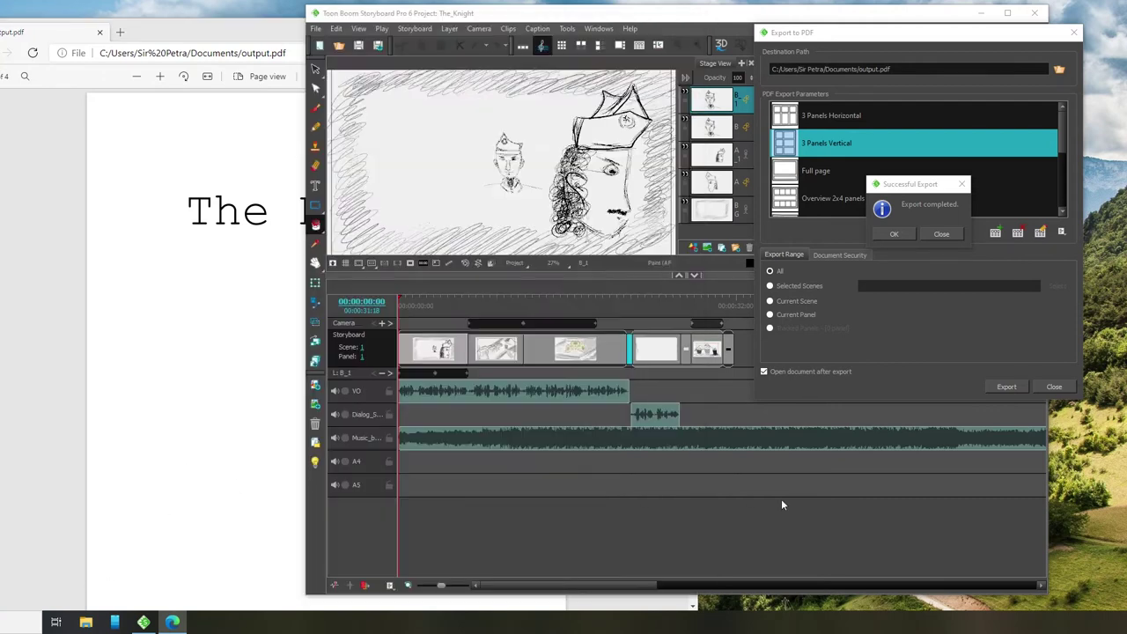
{"action": "left_click", "coordinate": [202, 34]}
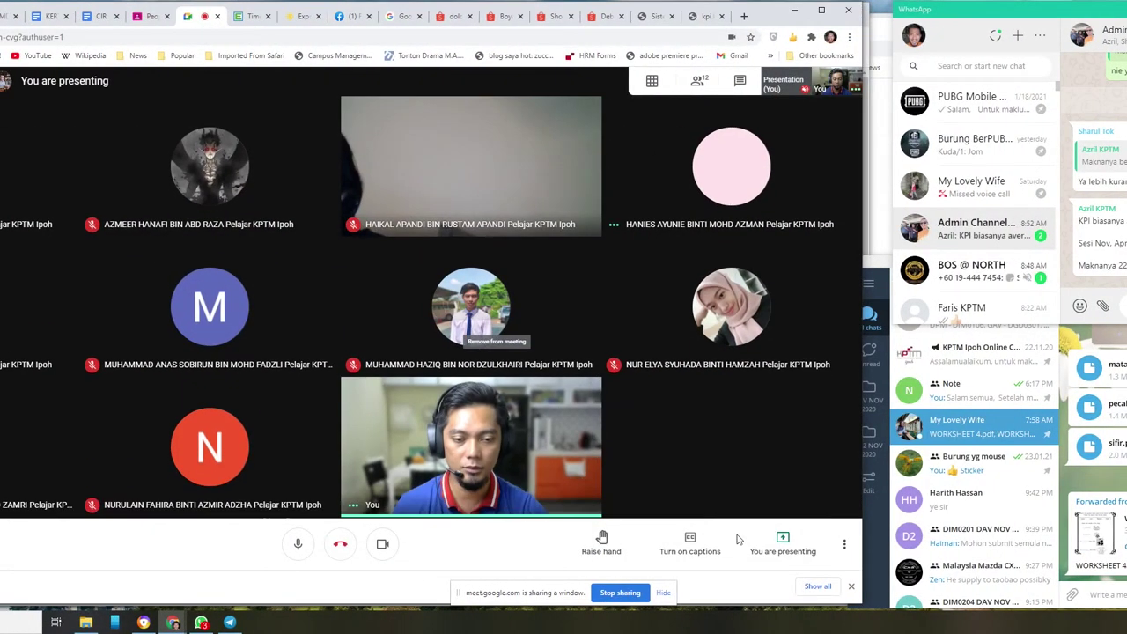
Stop sharing the current window in the Google Meet call.
{"action": "left_click", "coordinate": [640, 592]}
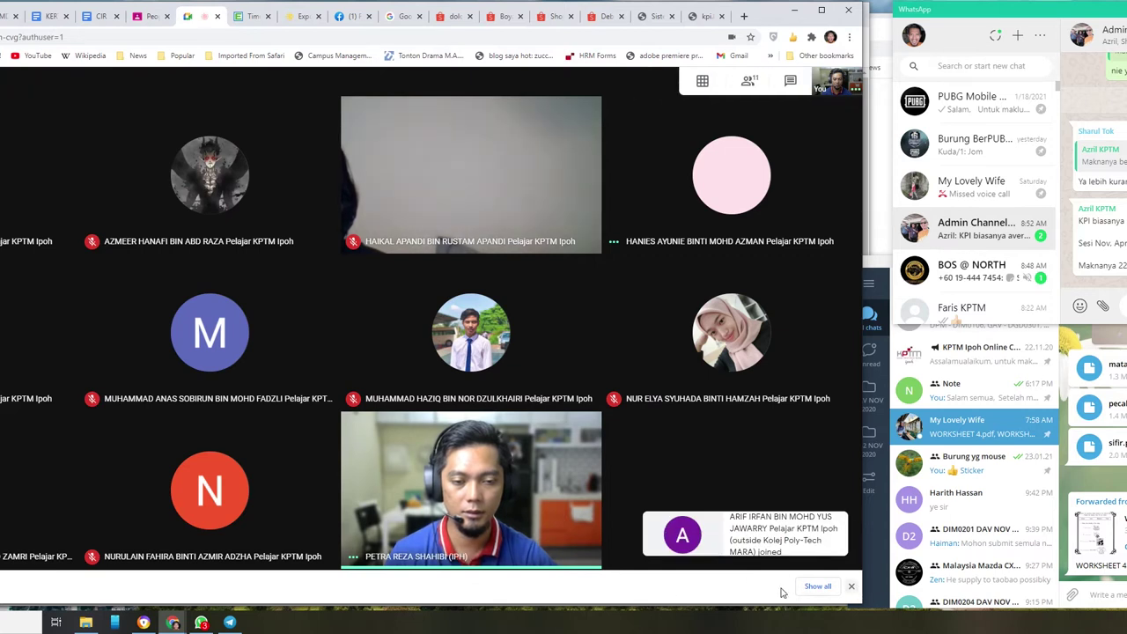
{"action": "left_click", "coordinate": [784, 541]}
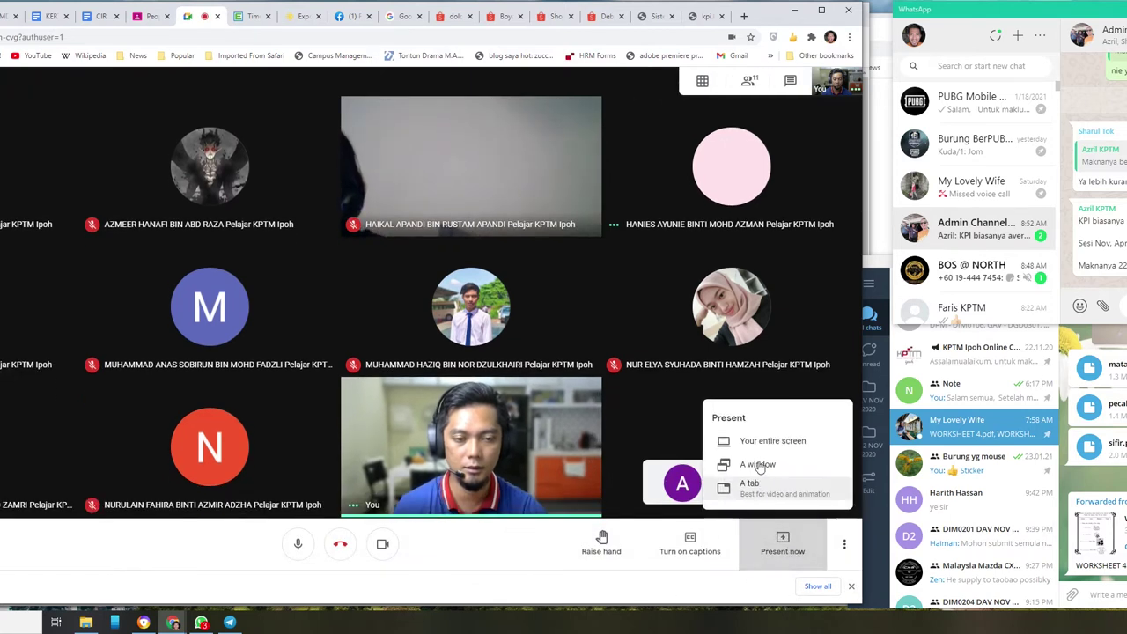
{"action": "left_click", "coordinate": [759, 464]}
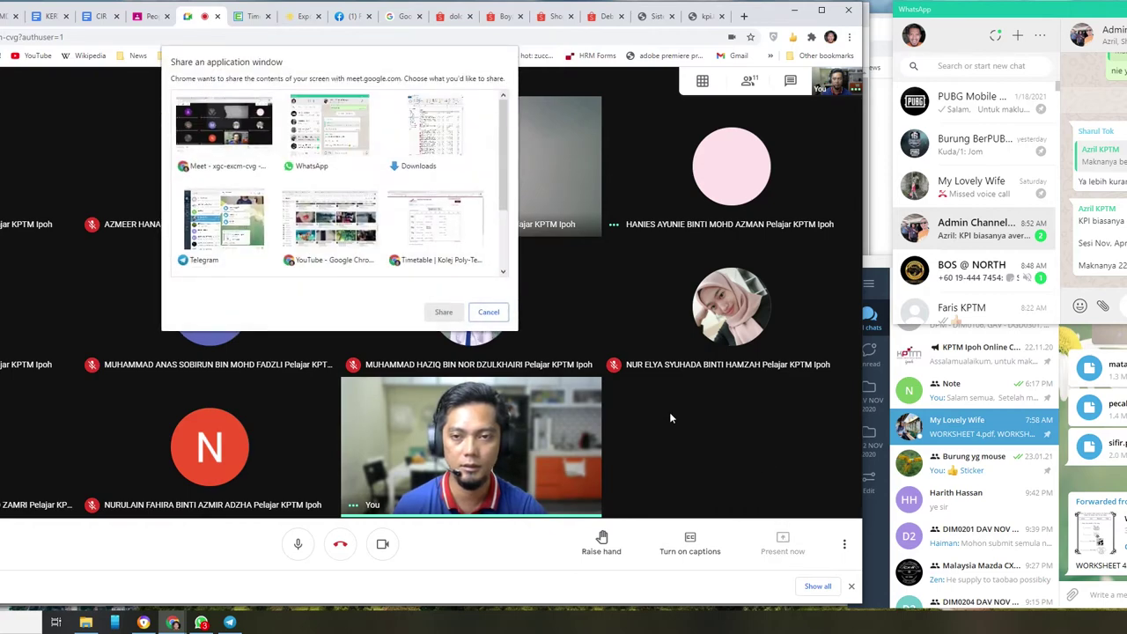
{"action": "left_click", "coordinate": [488, 312]}
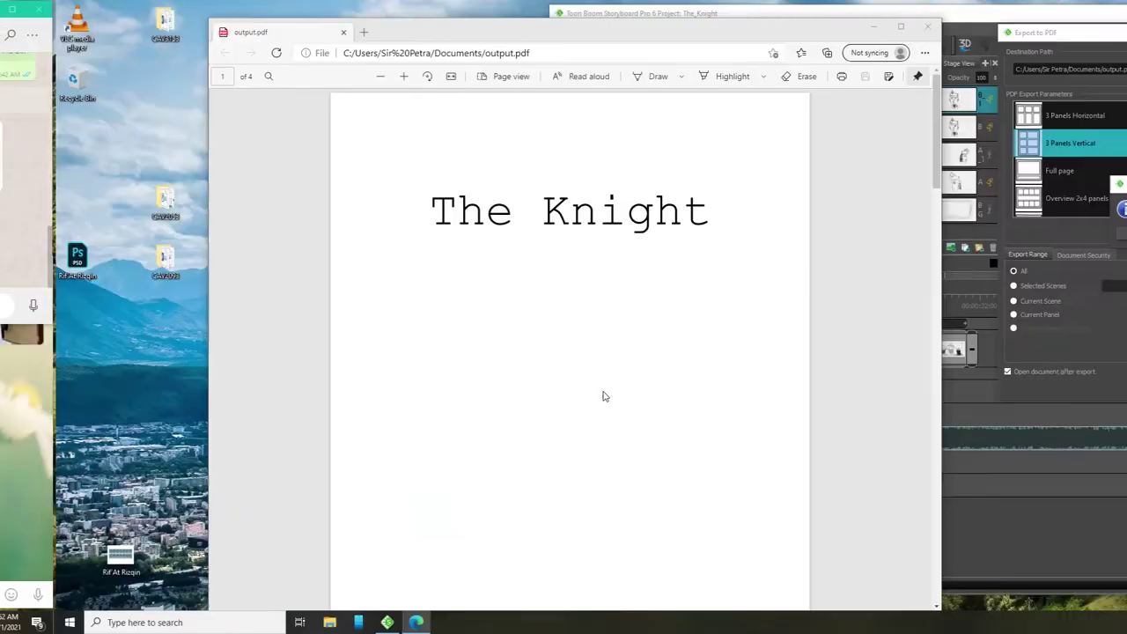
Move the output.pdf window to the virtual desktop that holds the Google Meet call.
{"action": "left_click", "coordinate": [56, 621]}
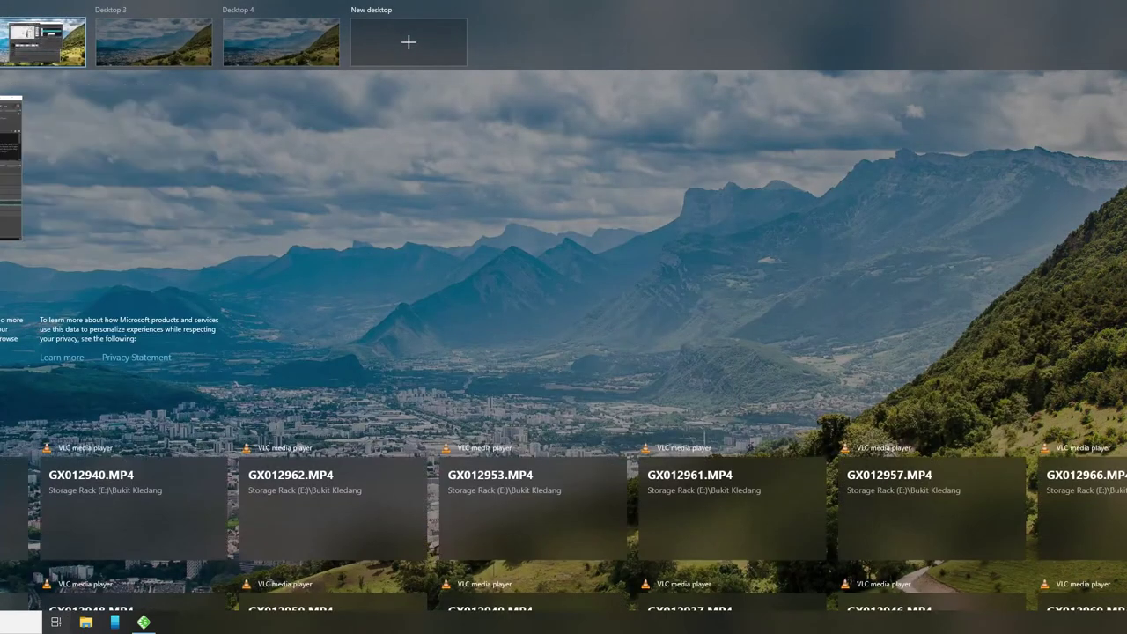
{"action": "left_click", "coordinate": [42, 42]}
{"action": "left_click_drag", "start_coordinate": [173, 32], "coordinate": [757, 14]}
{"action": "left_click", "coordinate": [453, 569]}
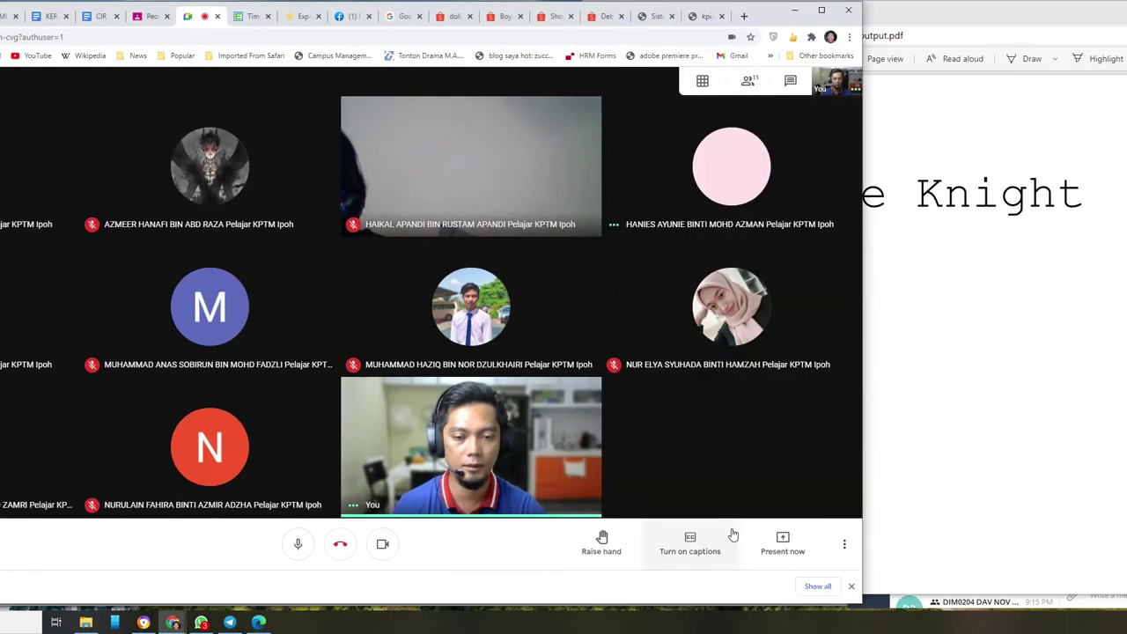
Present the output.pdf window in the Google Meet call.
{"action": "left_click", "coordinate": [781, 543]}
{"action": "left_click", "coordinate": [786, 464]}
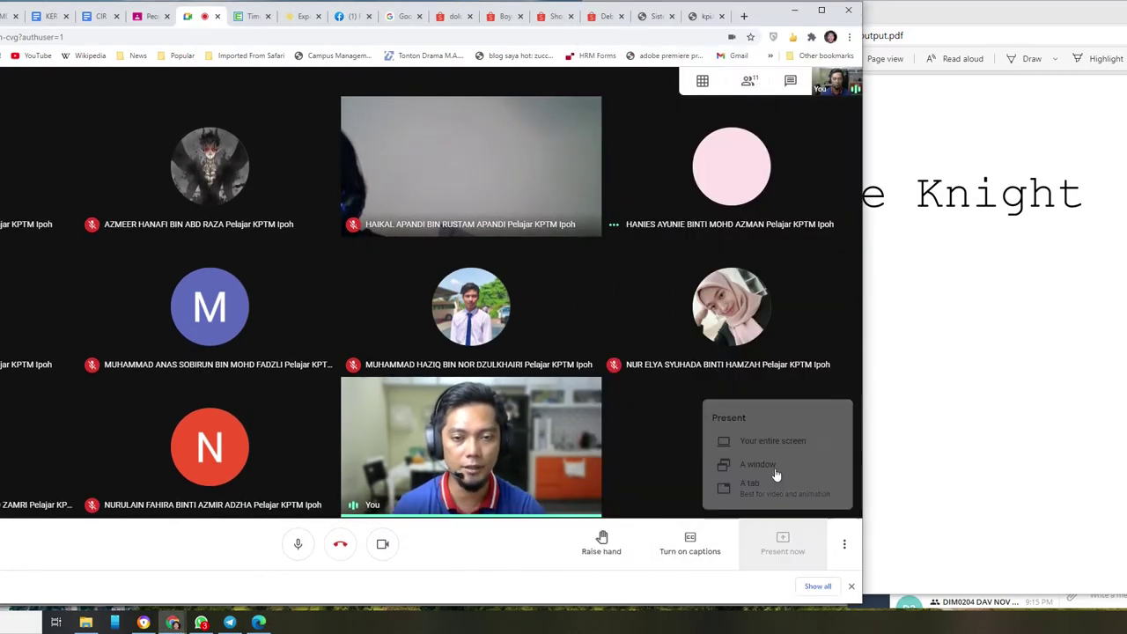
{"action": "left_click", "coordinate": [330, 117]}
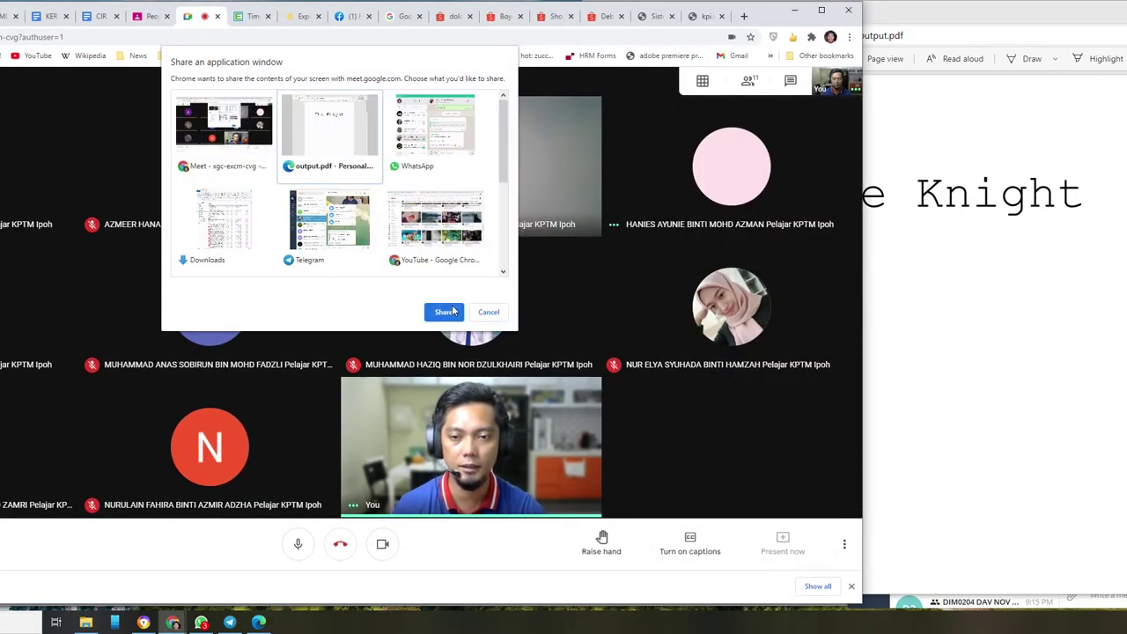
{"action": "left_click", "coordinate": [443, 312]}
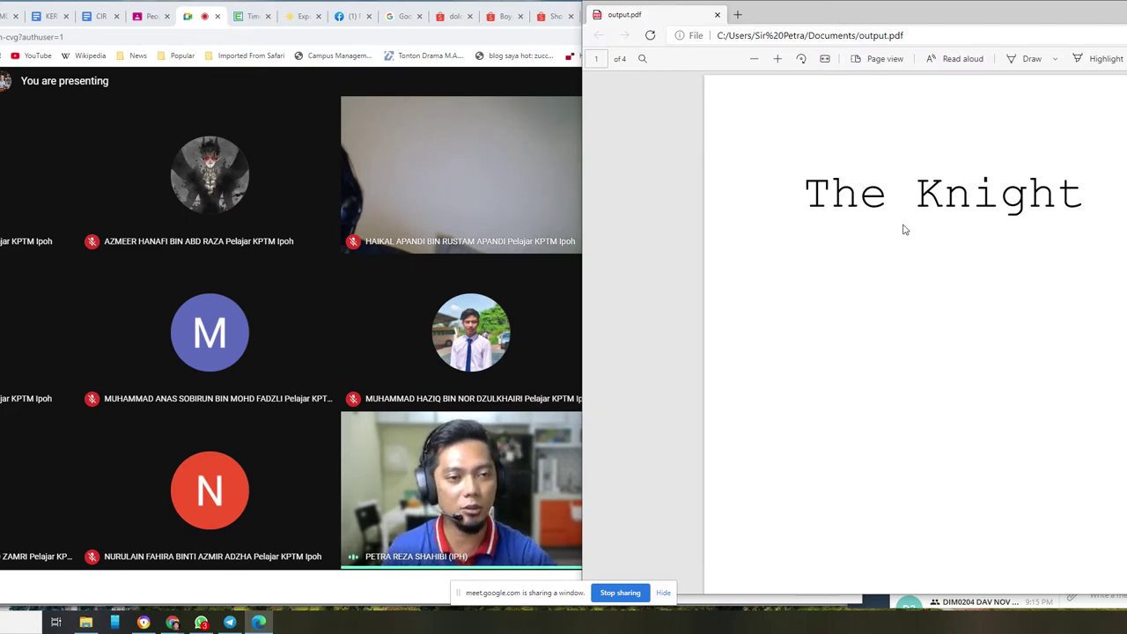
Look through the exported PDF's title page and the storyboard panels with their durations, dialog and notes.
{"action": "scroll", "coordinate": [1025, 283], "scroll_direction": "down", "scroll_amount": 1}
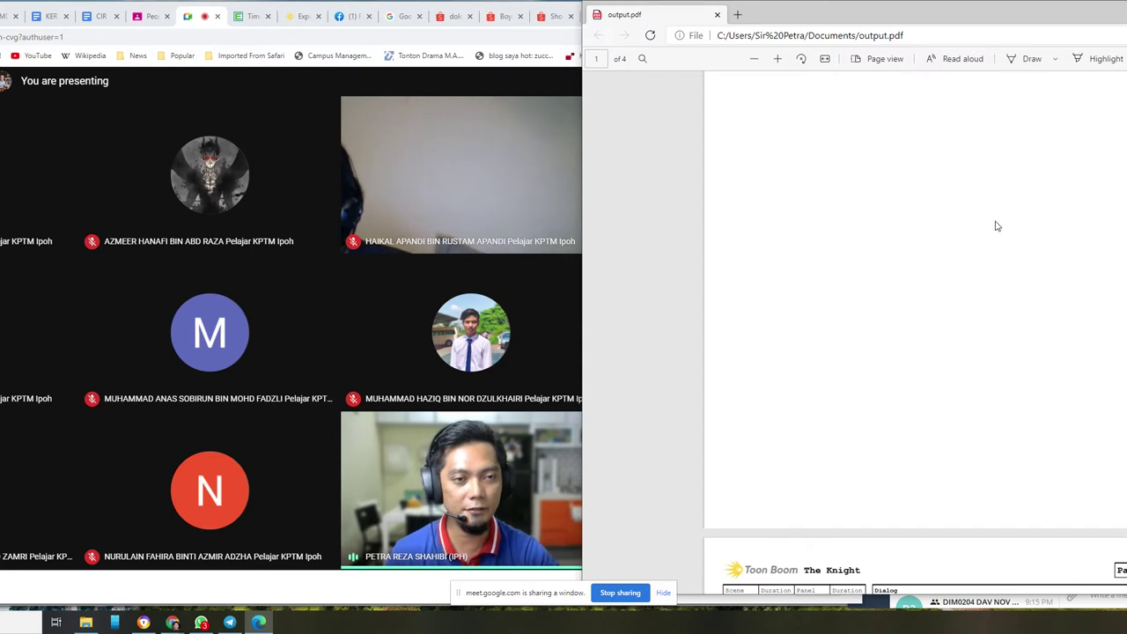
{"action": "scroll", "coordinate": [995, 226], "scroll_direction": "down", "scroll_amount": 2}
{"action": "scroll", "coordinate": [995, 226], "scroll_direction": "down", "scroll_amount": 4}
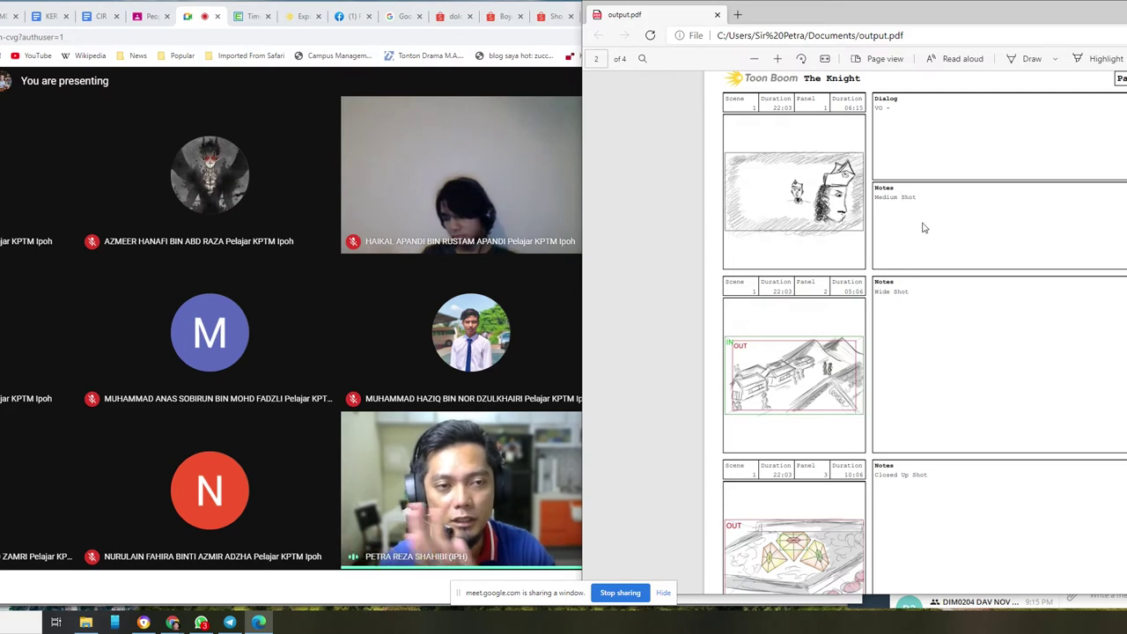
{"action": "scroll", "coordinate": [922, 280], "scroll_direction": "down", "scroll_amount": 3}
{"action": "scroll", "coordinate": [920, 278], "scroll_direction": "up", "scroll_amount": 6}
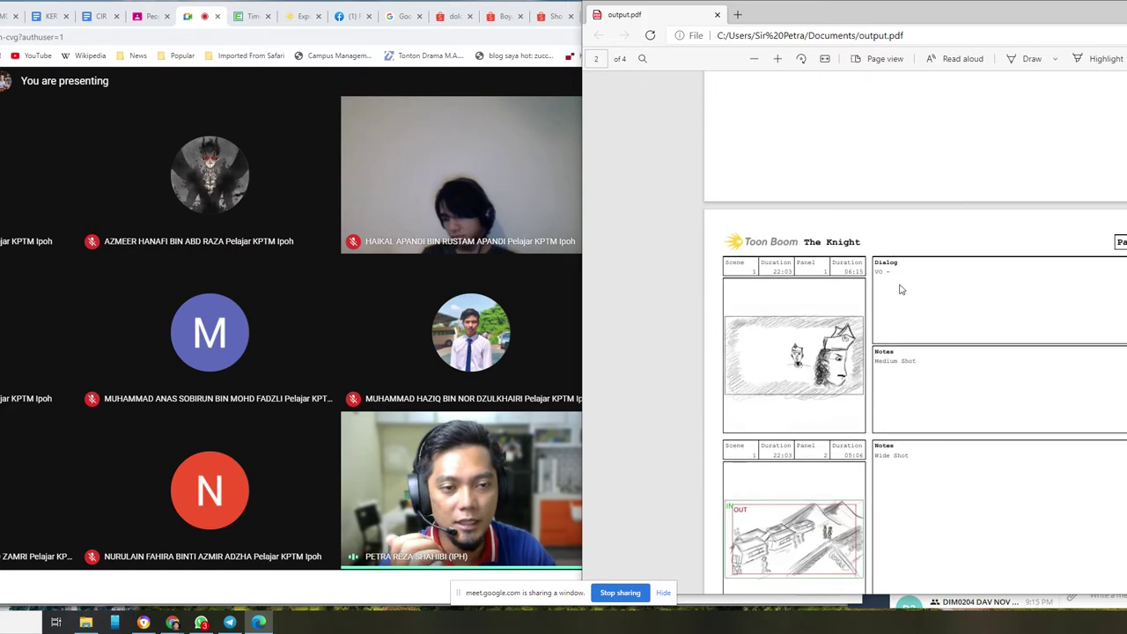
Review the remaining storyboard panels in output.pdf through page 4, including the Dissolve transition and the Scene 2 and Scene 3 panels.
{"action": "scroll", "coordinate": [899, 288], "scroll_direction": "down", "scroll_amount": 4}
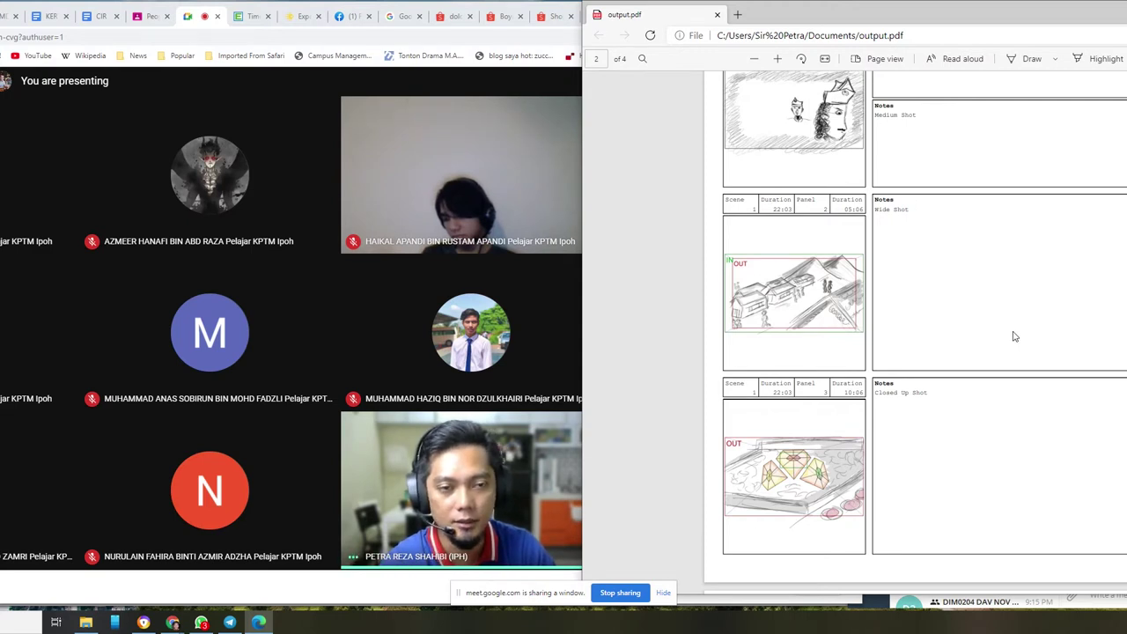
{"action": "scroll", "coordinate": [1013, 336], "scroll_direction": "down", "scroll_amount": 1}
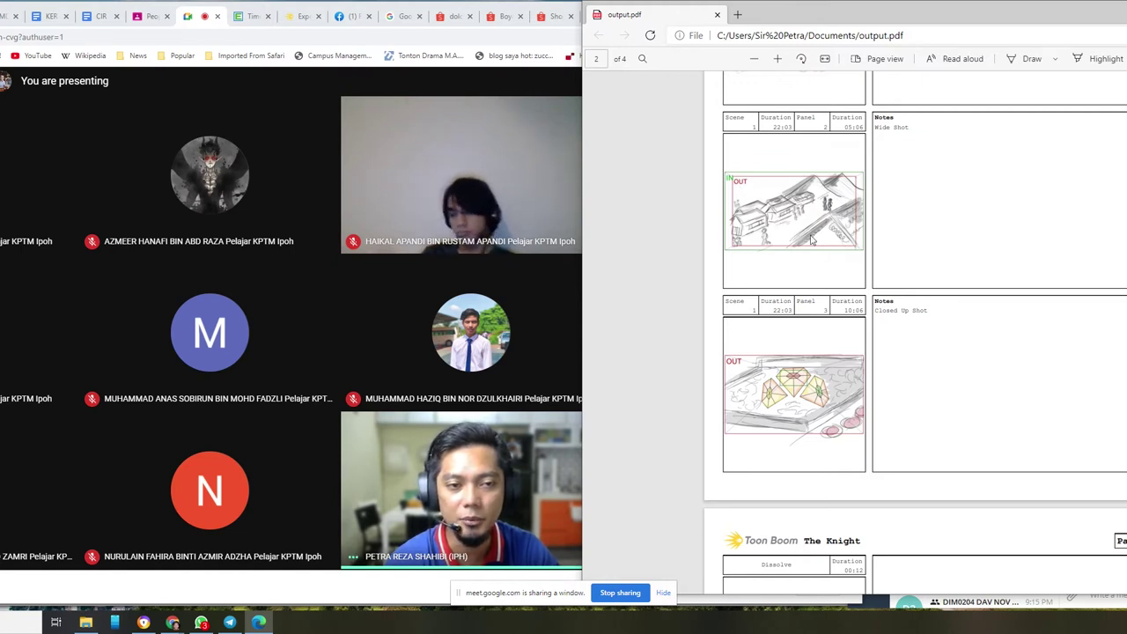
{"action": "scroll", "coordinate": [823, 229], "scroll_direction": "down", "scroll_amount": 5}
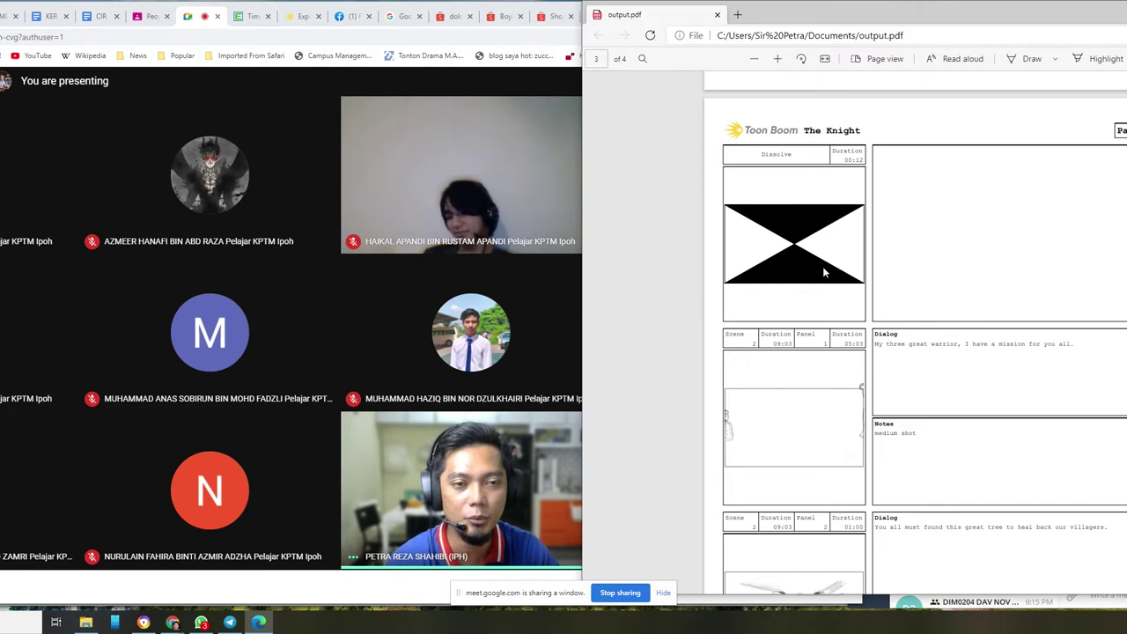
{"action": "scroll", "coordinate": [823, 272], "scroll_direction": "down", "scroll_amount": 5}
{"action": "scroll", "coordinate": [824, 272], "scroll_direction": "down", "scroll_amount": 5}
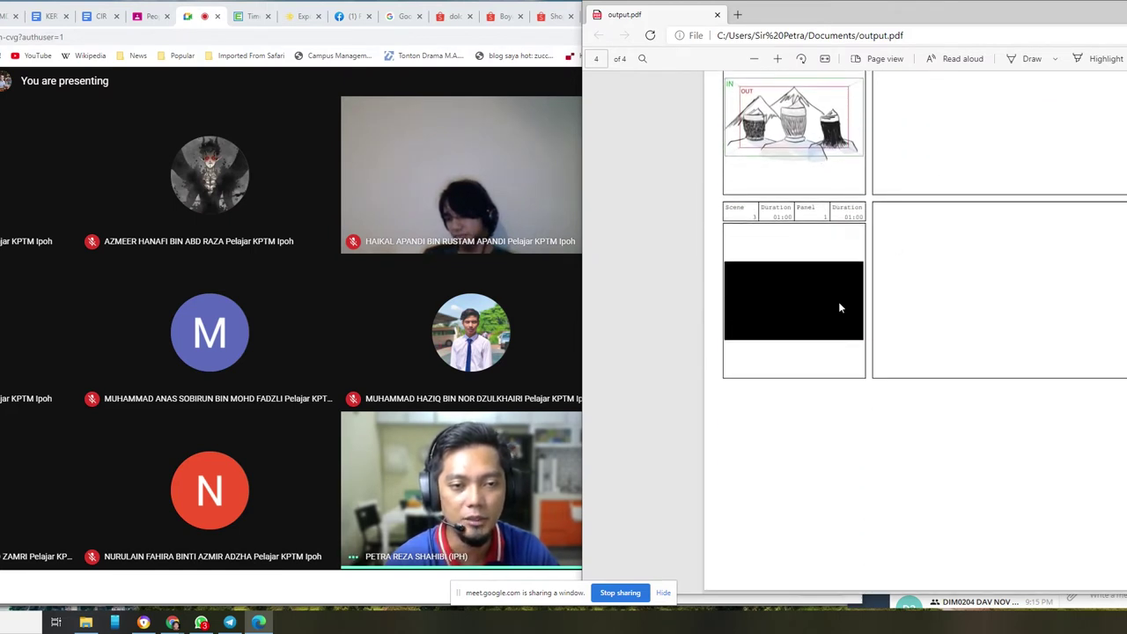
{"action": "scroll", "coordinate": [854, 304], "scroll_direction": "up", "scroll_amount": 2}
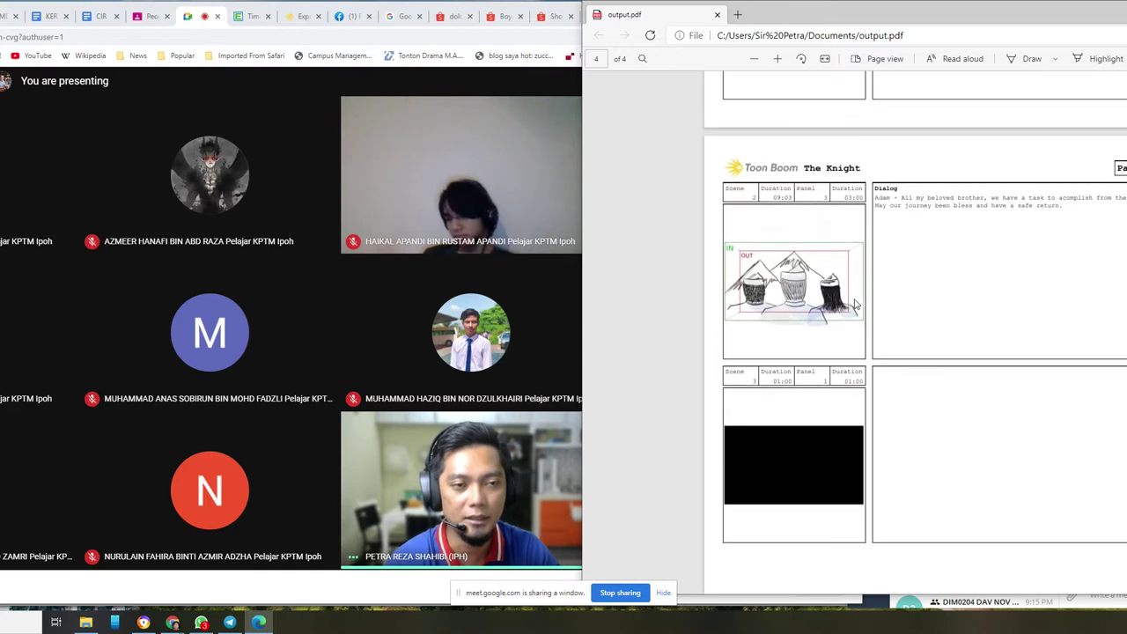
{"action": "scroll", "coordinate": [854, 304], "scroll_direction": "up", "scroll_amount": 3}
{"action": "scroll", "coordinate": [854, 304], "scroll_direction": "up", "scroll_amount": 15}
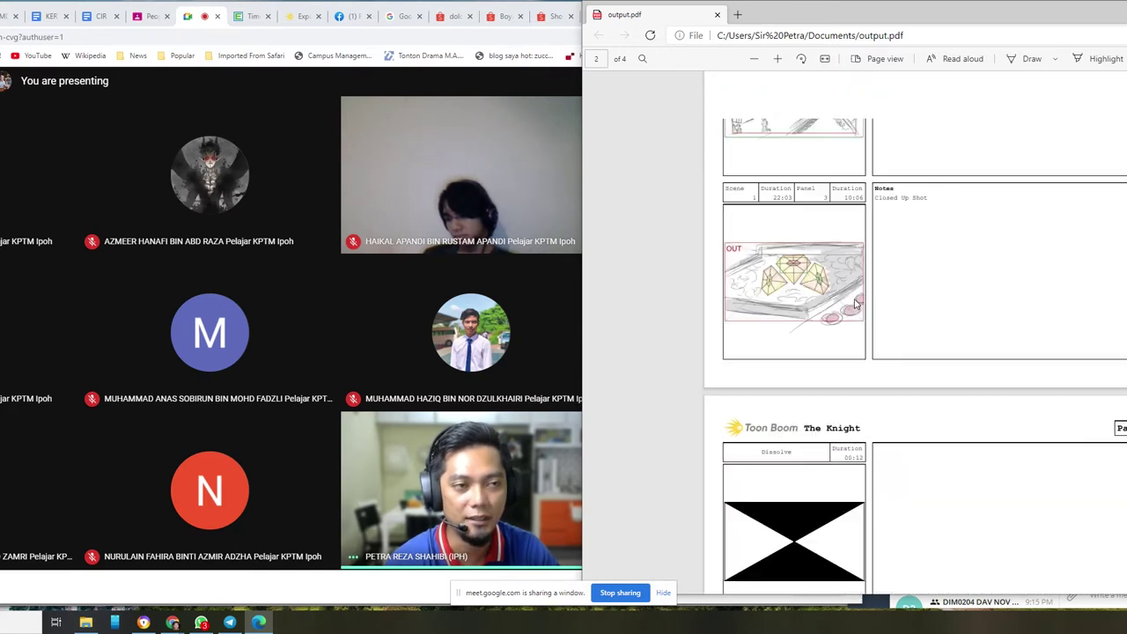
Go back over the Scene 1 panels in the PDF, examining their durations, dialog, shot notes and camera frames.
{"action": "scroll", "coordinate": [856, 302], "scroll_direction": "down", "scroll_amount": 4}
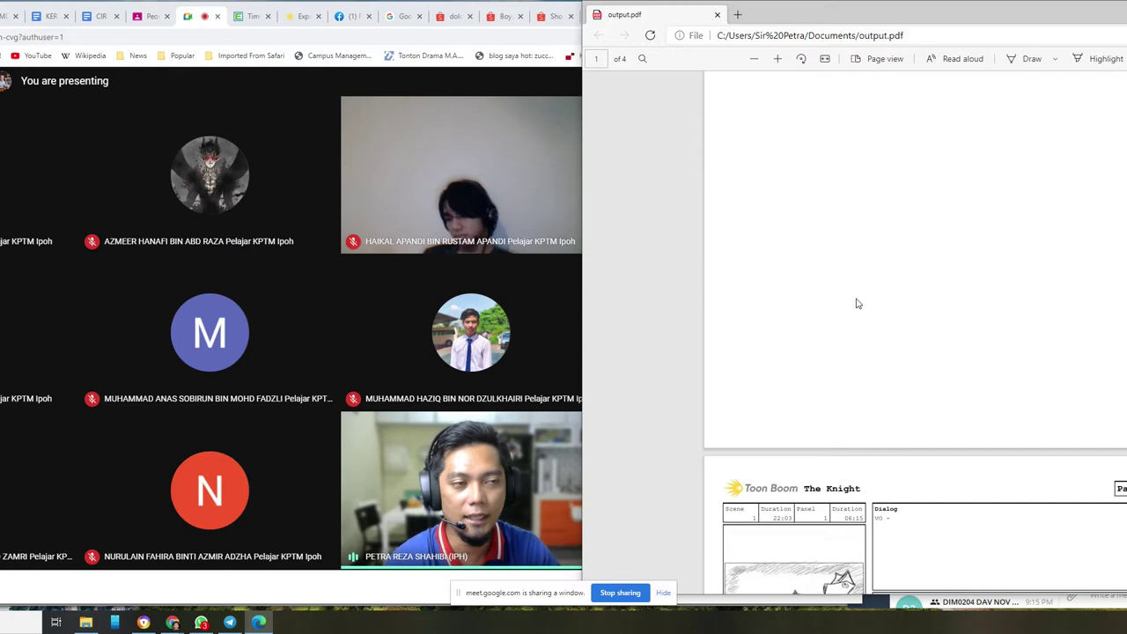
{"action": "scroll", "coordinate": [858, 300], "scroll_direction": "down", "scroll_amount": 3}
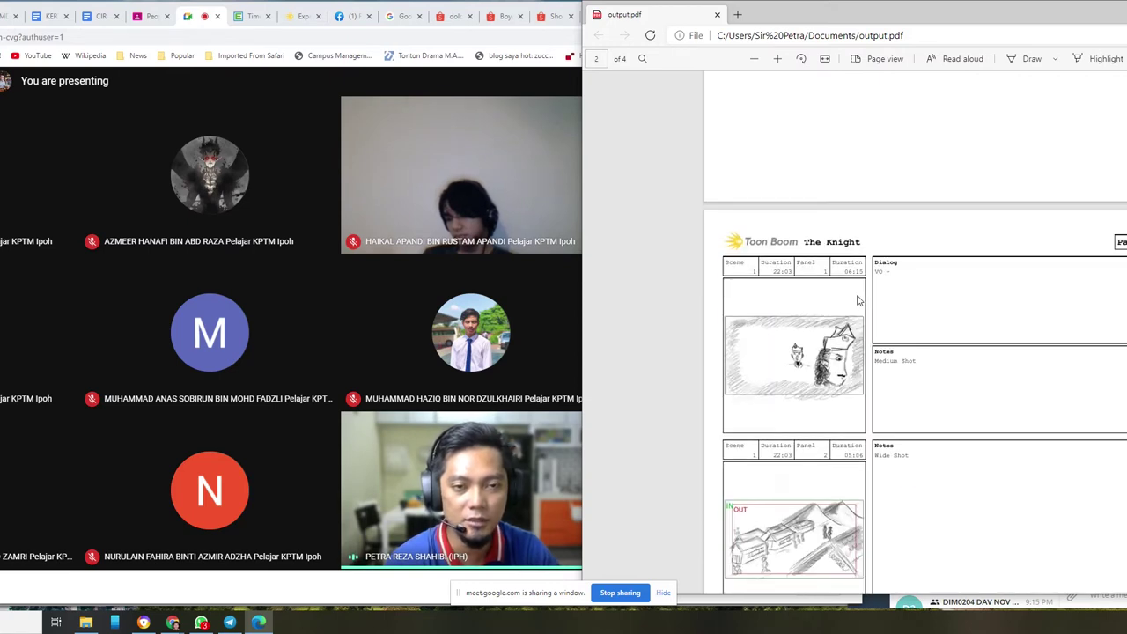
{"action": "scroll", "coordinate": [868, 302], "scroll_direction": "down", "scroll_amount": 2}
{"action": "scroll", "coordinate": [868, 302], "scroll_direction": "down", "scroll_amount": 3}
{"action": "scroll", "coordinate": [869, 300], "scroll_direction": "up", "scroll_amount": 4}
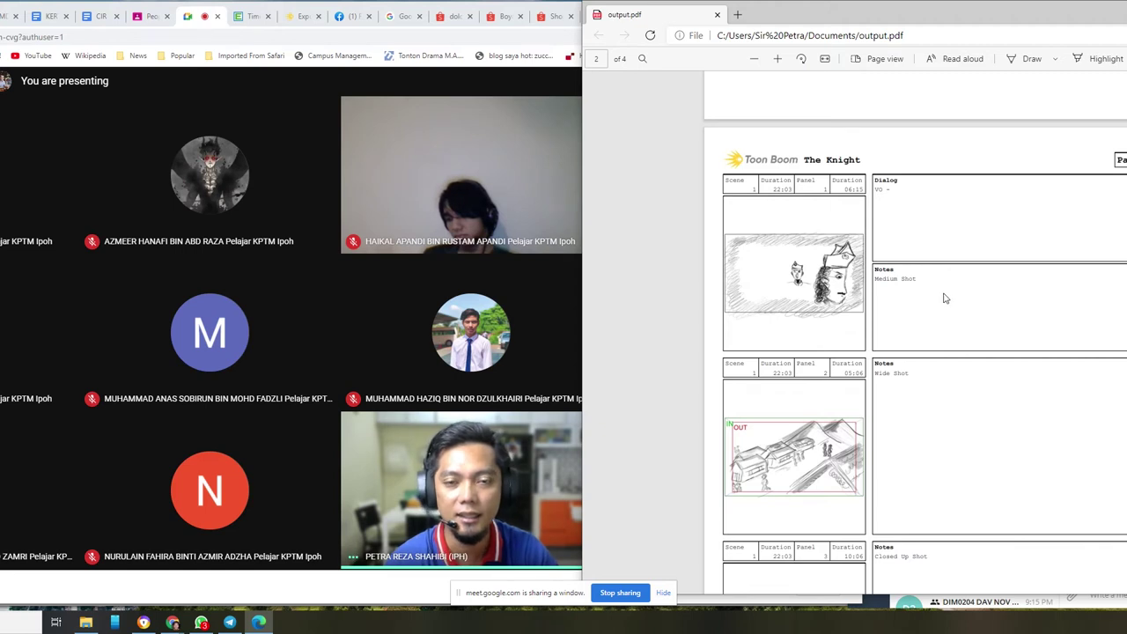
{"action": "scroll", "coordinate": [945, 298], "scroll_direction": "up", "scroll_amount": 5}
{"action": "scroll", "coordinate": [949, 295], "scroll_direction": "down", "scroll_amount": 3}
{"action": "scroll", "coordinate": [949, 295], "scroll_direction": "down", "scroll_amount": 6}
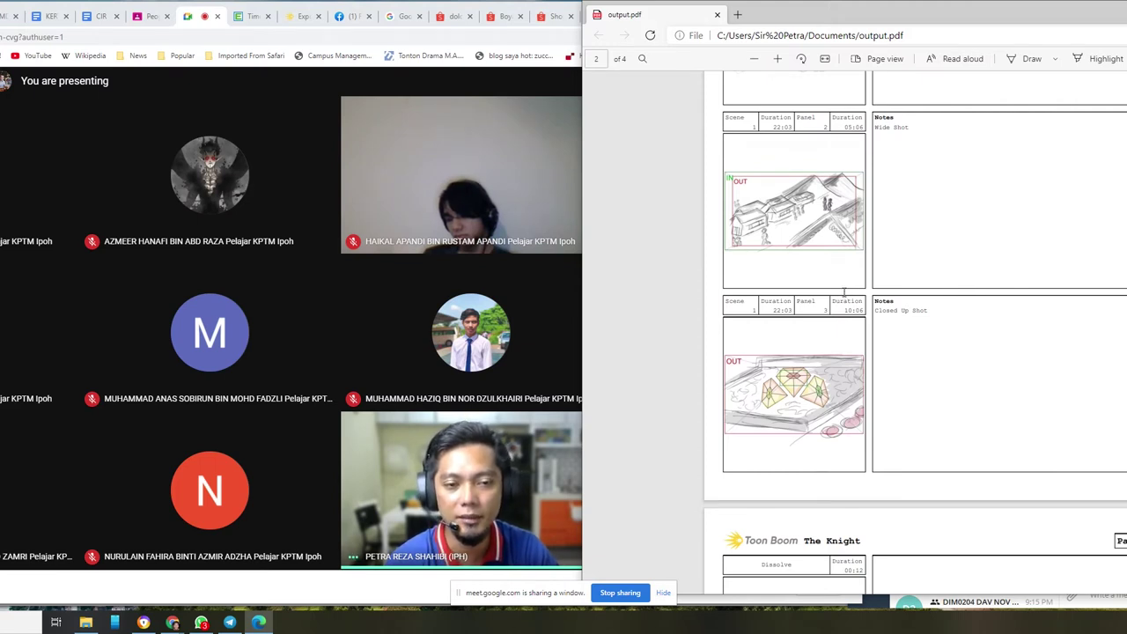
{"action": "scroll", "coordinate": [844, 292], "scroll_direction": "down", "scroll_amount": 12}
{"action": "scroll", "coordinate": [843, 292], "scroll_direction": "up", "scroll_amount": 12}
{"action": "scroll", "coordinate": [779, 293], "scroll_direction": "down", "scroll_amount": 4}
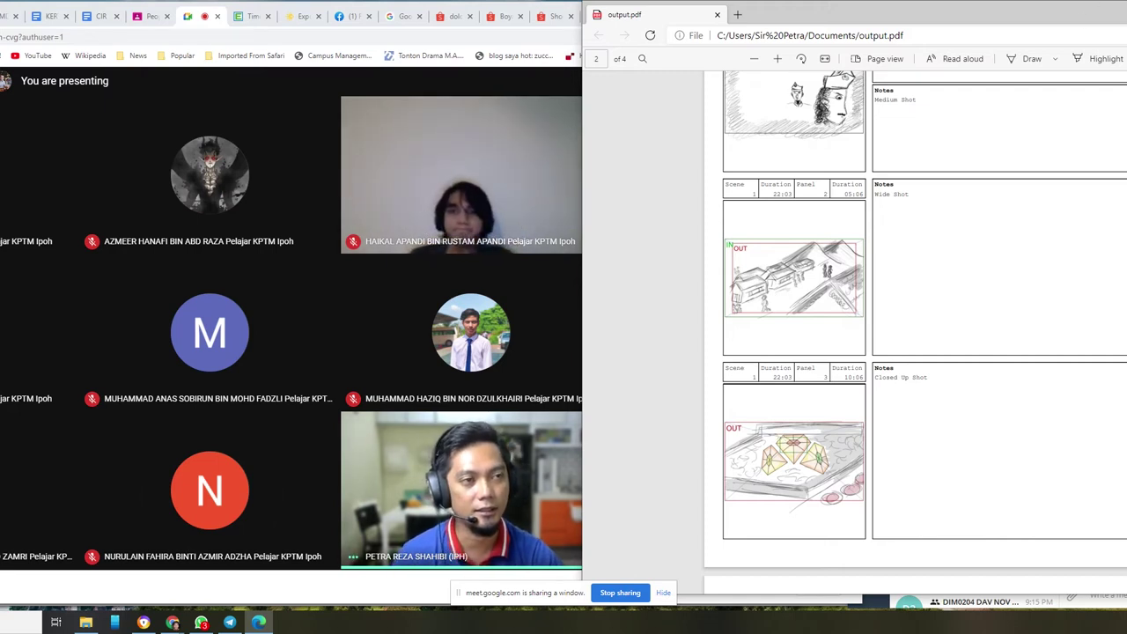
Stop sharing the PDF window and return to the virtual desktop with the Google Meet call.
{"action": "left_click", "coordinate": [620, 591]}
{"action": "mouse_move", "coordinate": [780, 552]}
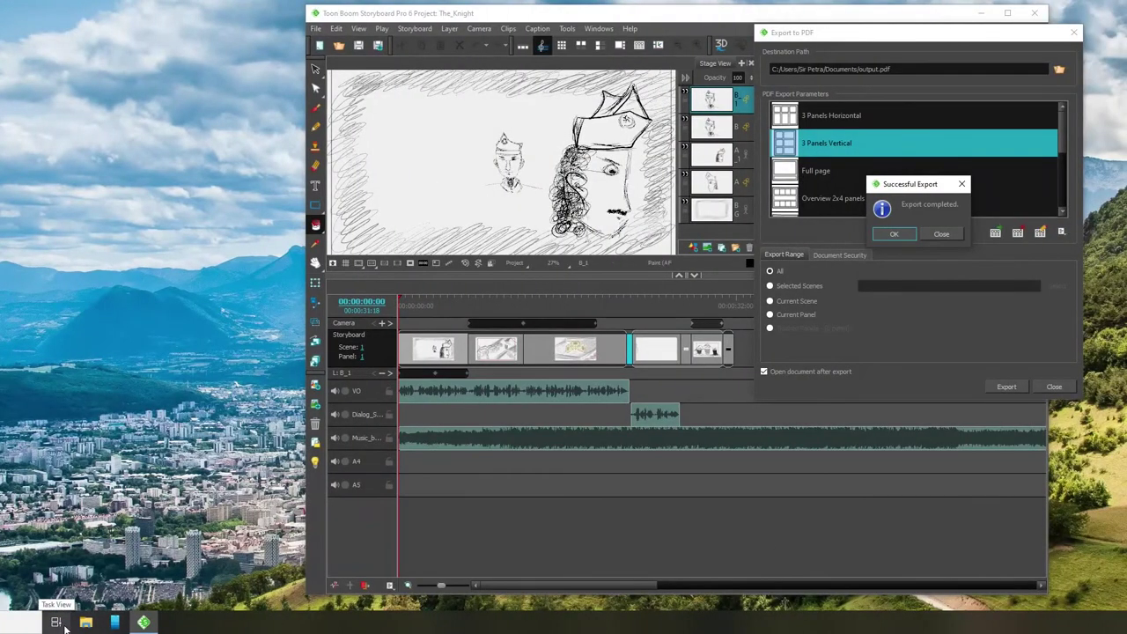
{"action": "left_click", "coordinate": [57, 622]}
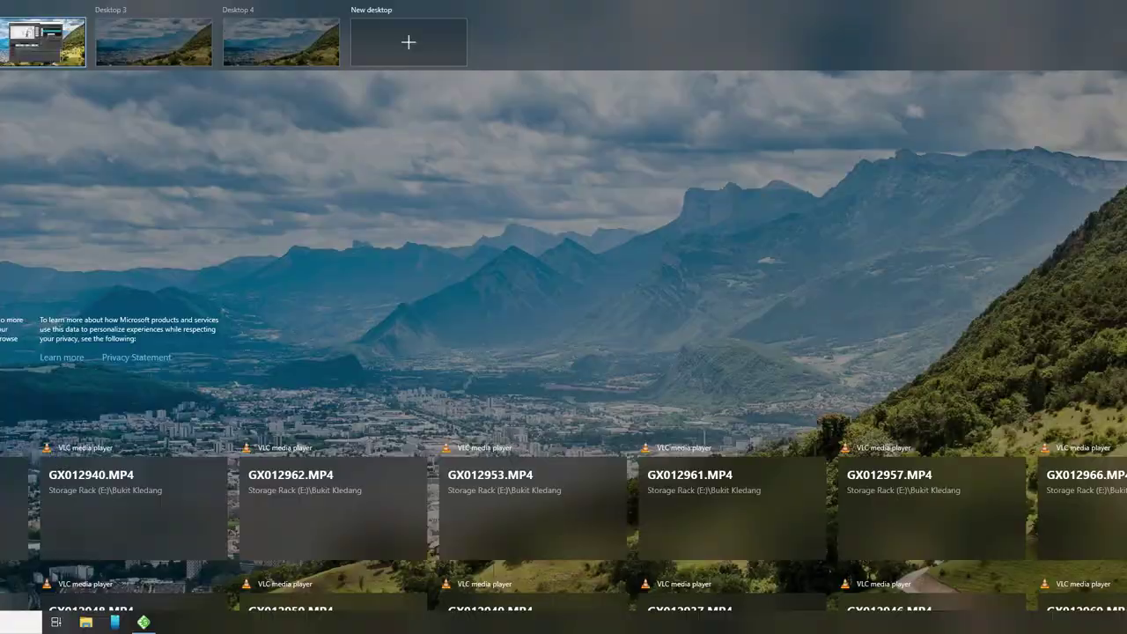
{"action": "left_click", "coordinate": [203, 575]}
{"action": "left_click", "coordinate": [202, 576]}
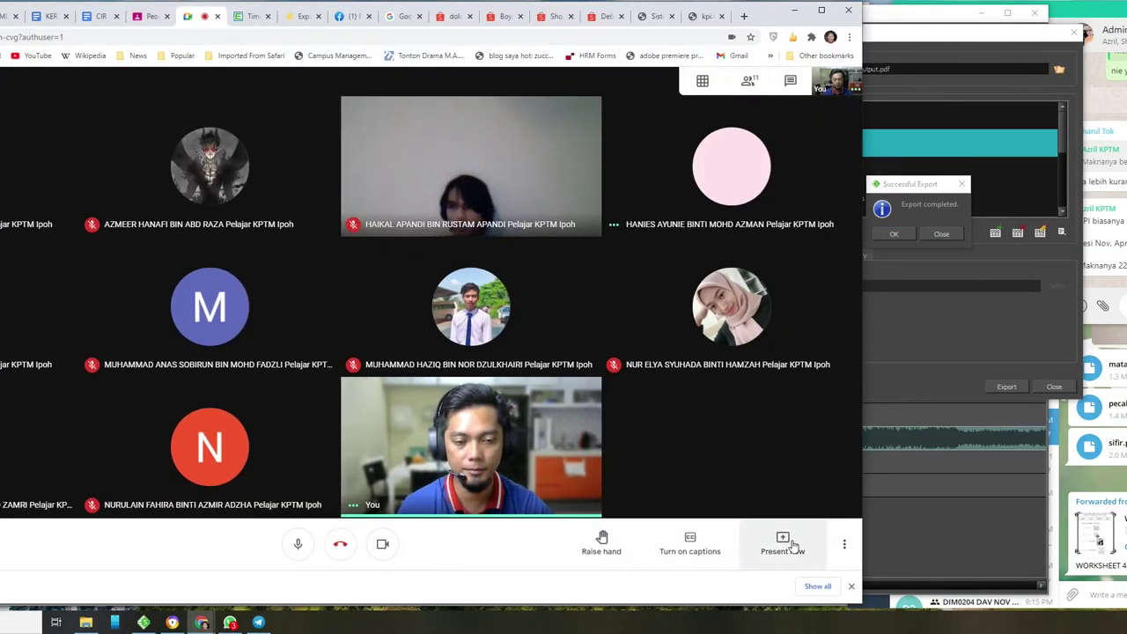
Present the Toon Boom Storyboard Pro window in the Google Meet call.
{"action": "left_click", "coordinate": [782, 542]}
{"action": "left_click", "coordinate": [761, 466]}
{"action": "left_click", "coordinate": [330, 128]}
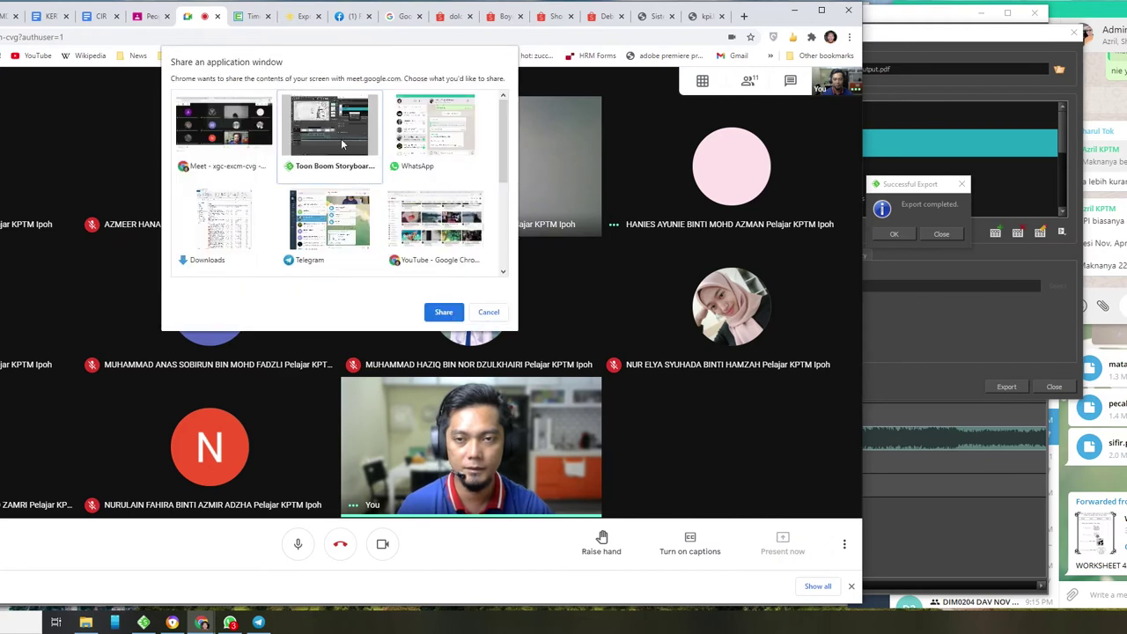
{"action": "left_click", "coordinate": [443, 311]}
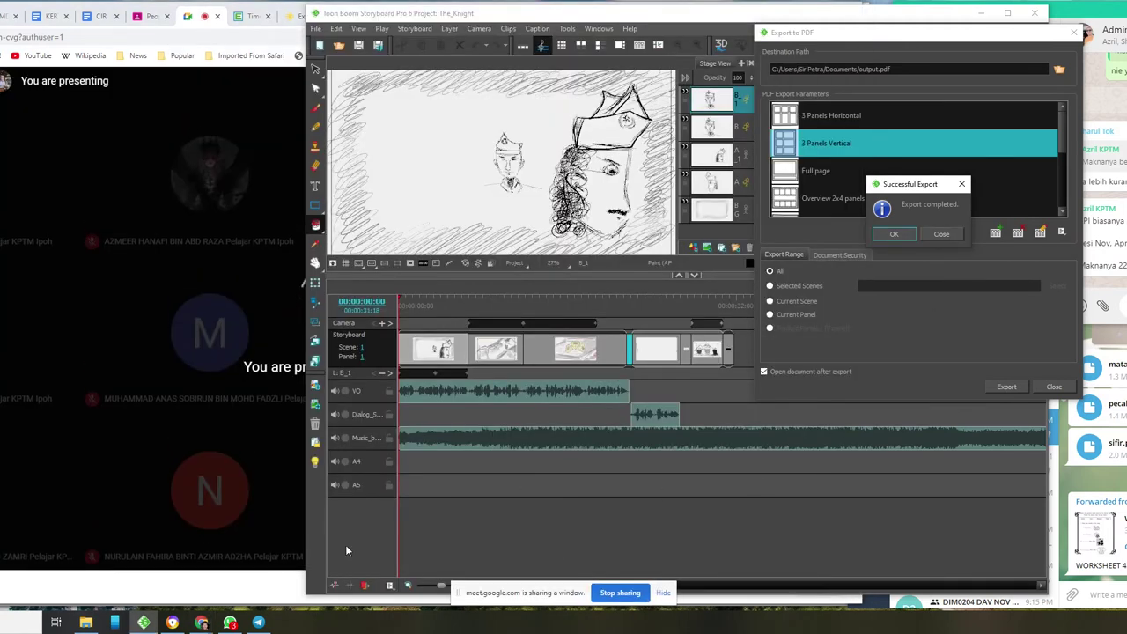
Switch to the virtual desktop with the storyboard project and dismiss the Successful Export message and the PDF export dialog.
{"action": "left_click", "coordinate": [55, 623]}
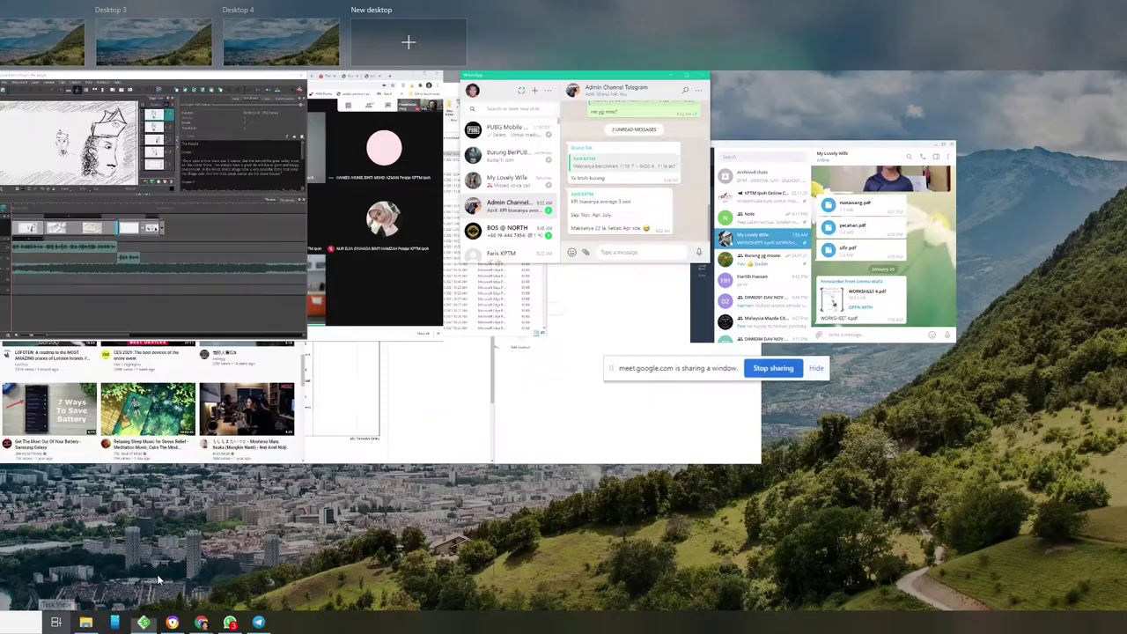
{"action": "left_click", "coordinate": [38, 40]}
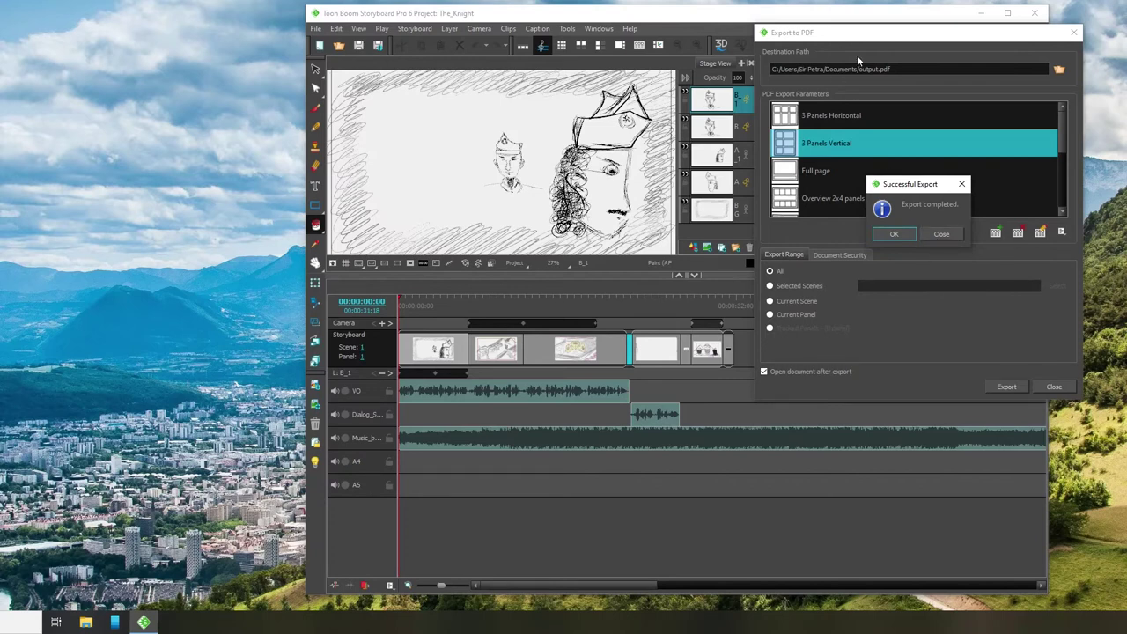
{"action": "left_click", "coordinate": [921, 65]}
{"action": "left_click", "coordinate": [941, 234]}
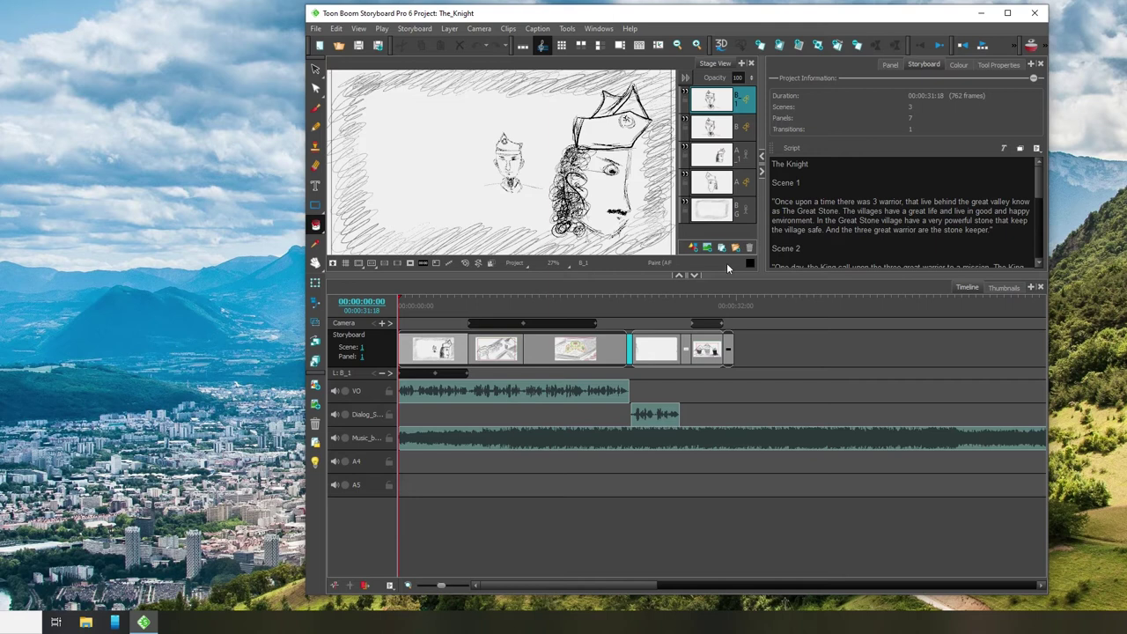
Show the storyboard panels as thumbnails and display the panel information for Scene 1, panel 2.
{"action": "left_click", "coordinate": [438, 302]}
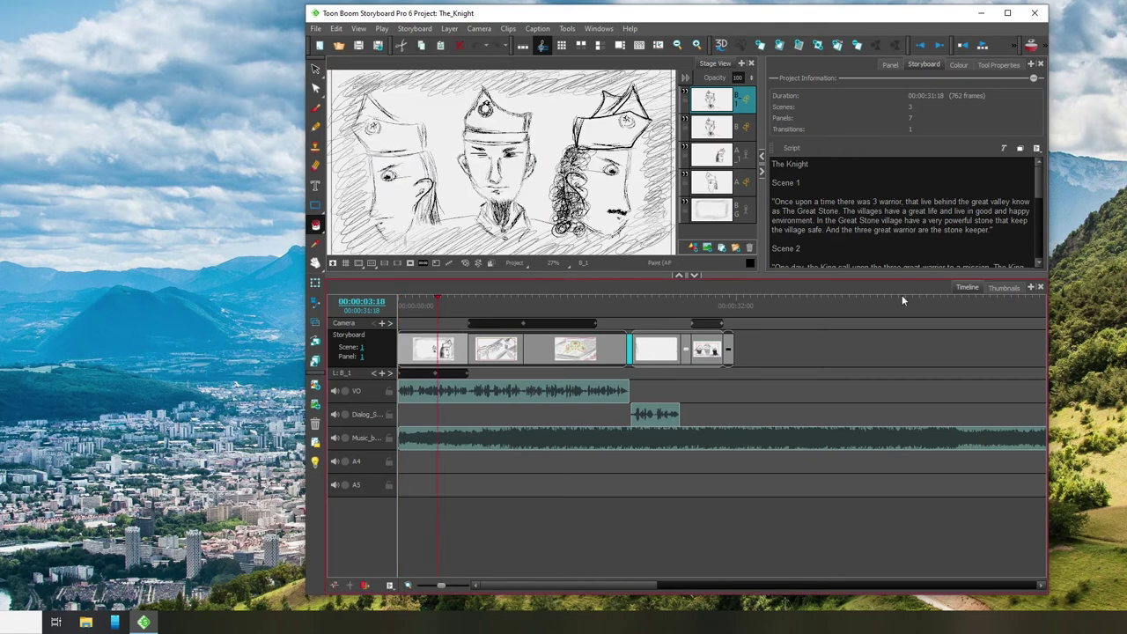
{"action": "left_click", "coordinate": [1005, 288]}
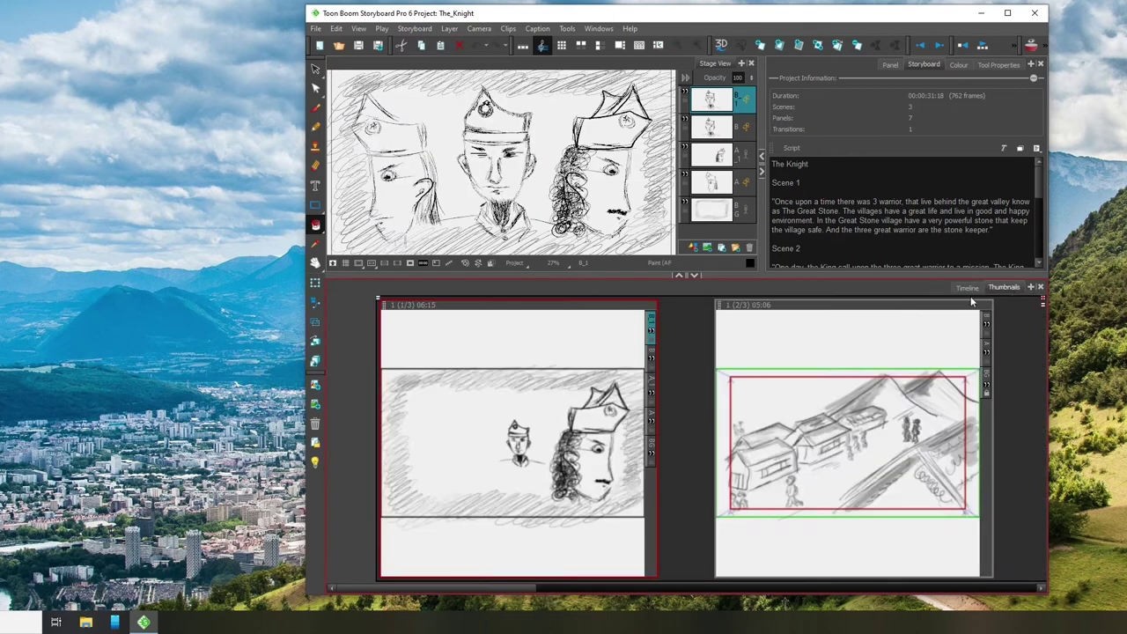
{"action": "left_click", "coordinate": [819, 372]}
{"action": "left_click", "coordinate": [888, 65]}
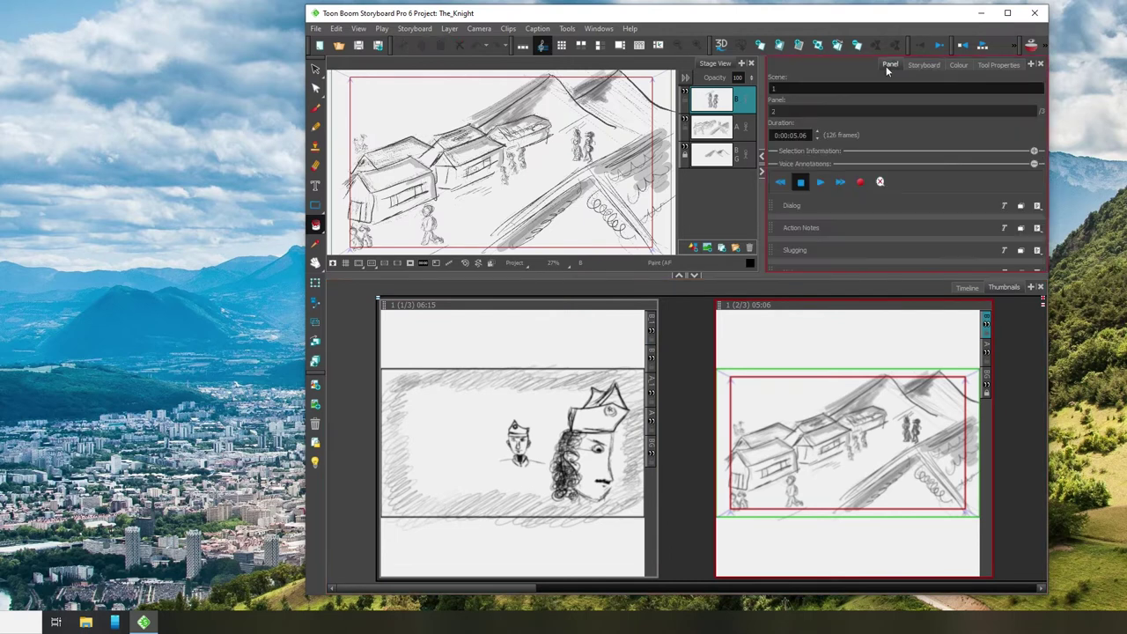
Examine the Dialog and Notes captions of Scene 1, panel 1 in an enlarged panel view, and return to the timeline.
{"action": "left_click", "coordinate": [533, 316]}
{"action": "left_click", "coordinate": [798, 206]}
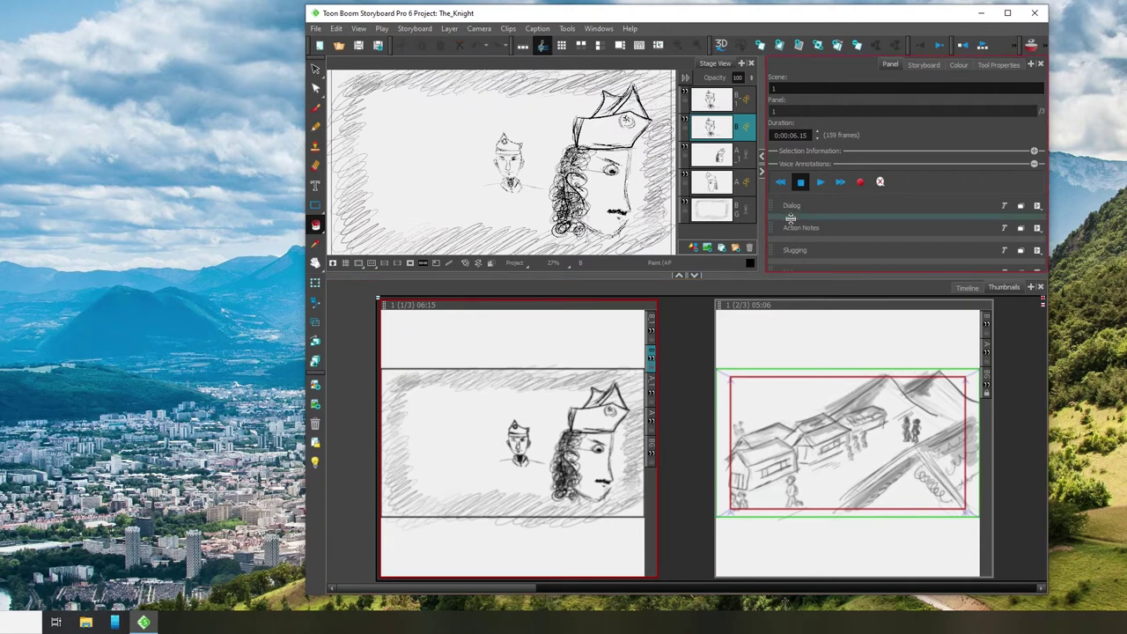
{"action": "mouse_move", "coordinate": [661, 275]}
{"action": "left_mouse_down"}
{"action": "mouse_move", "coordinate": [673, 394]}
{"action": "mouse_move", "coordinate": [689, 410]}
{"action": "left_mouse_up"}
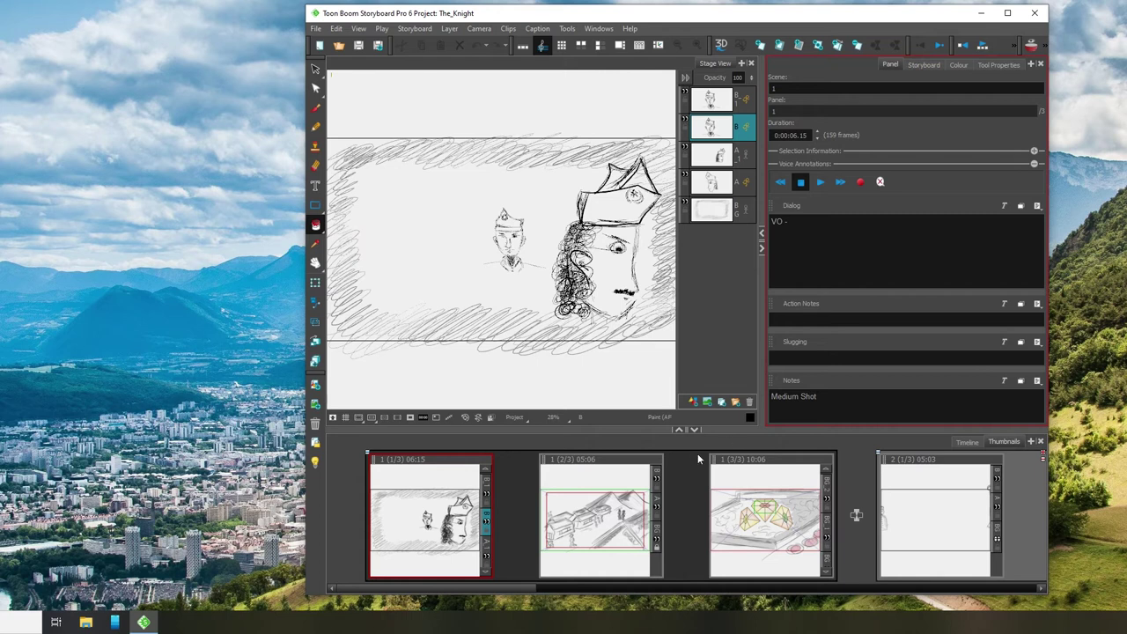
{"action": "left_click_drag", "start_coordinate": [704, 429], "coordinate": [704, 303]}
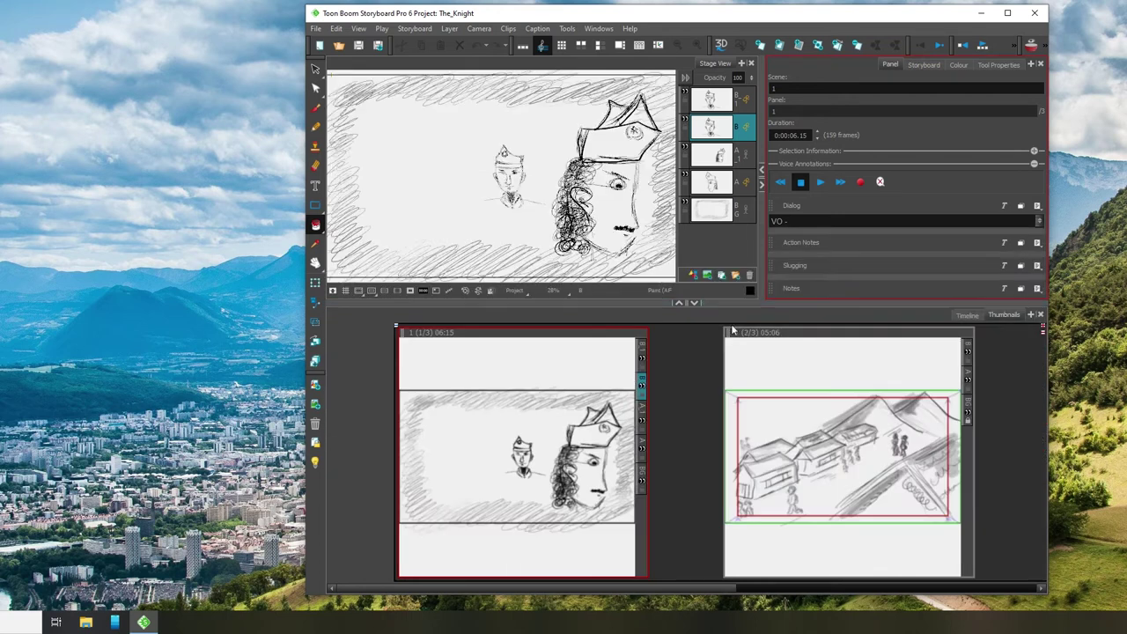
{"action": "left_click", "coordinate": [971, 319]}
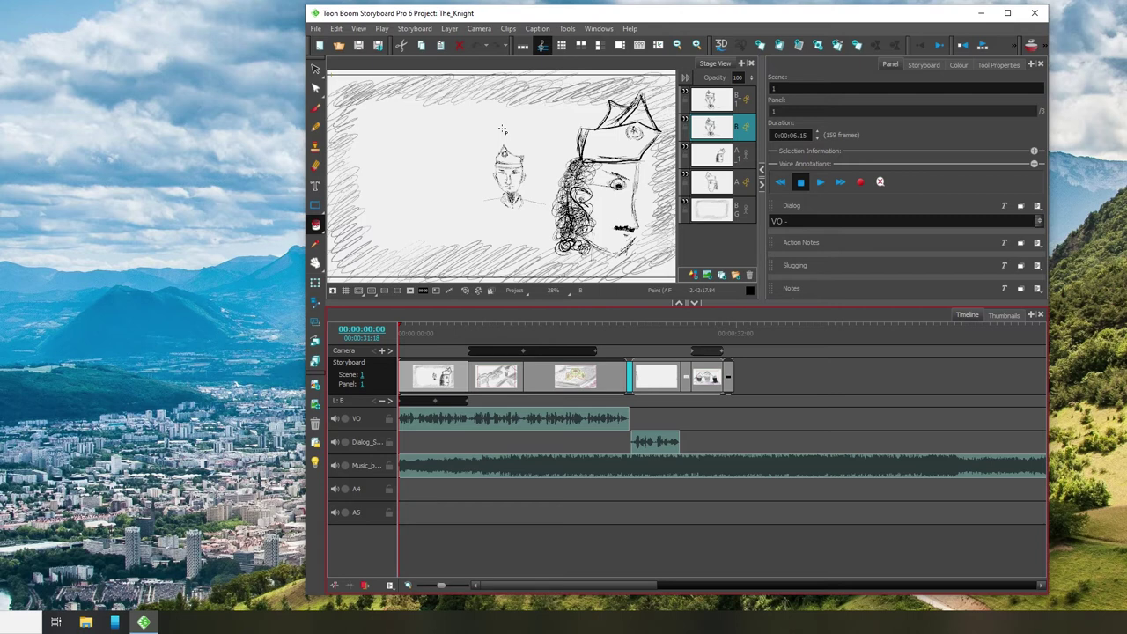
Open the movie export settings for the storyboard project.
{"action": "left_click", "coordinate": [319, 30]}
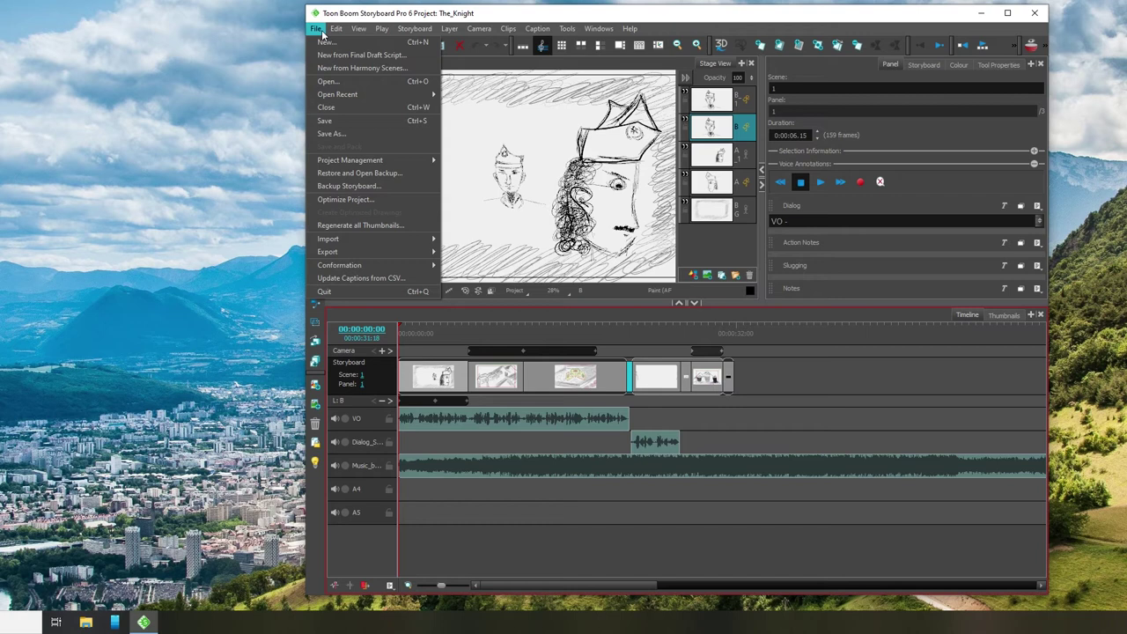
{"action": "mouse_move", "coordinate": [402, 247]}
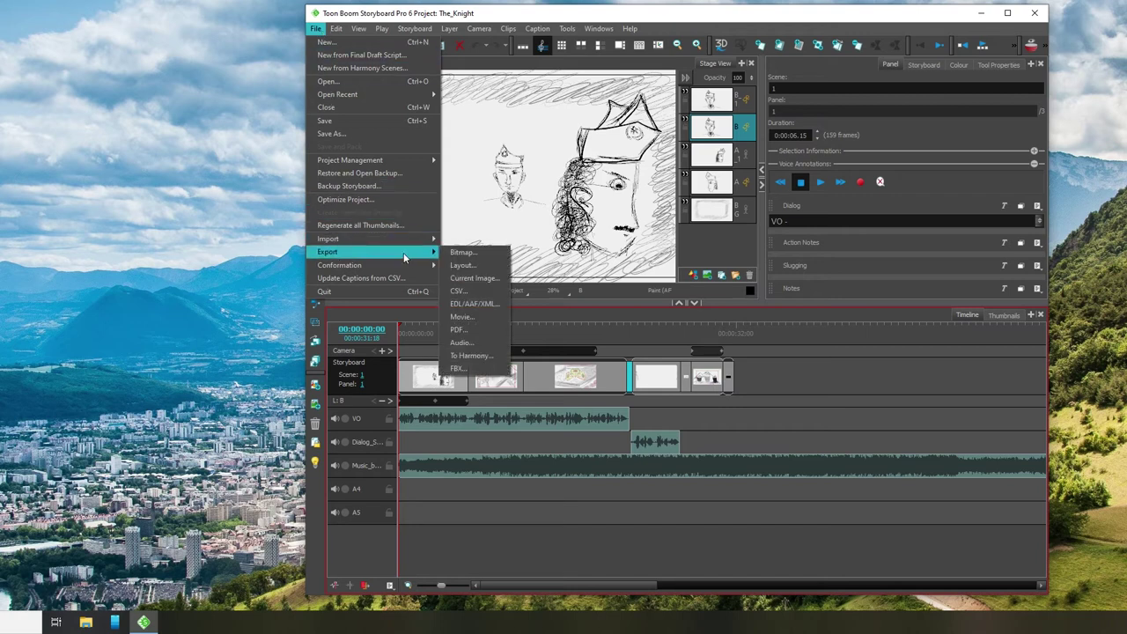
{"action": "left_click", "coordinate": [490, 317]}
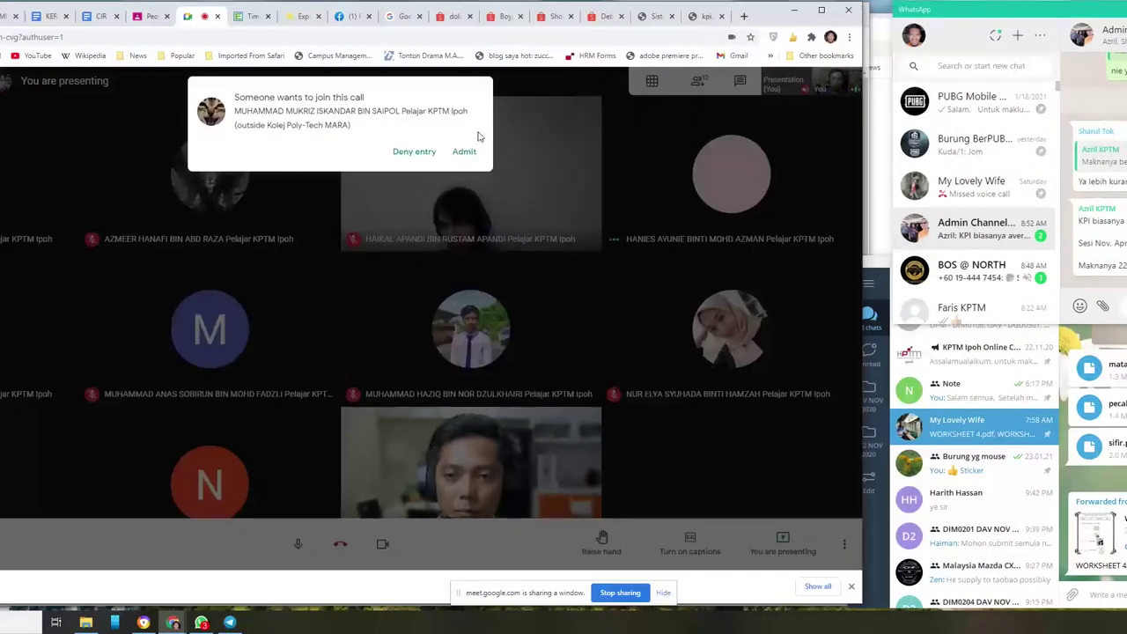
Admit the waiting student to the Google Meet call.
{"action": "left_click", "coordinate": [470, 157]}
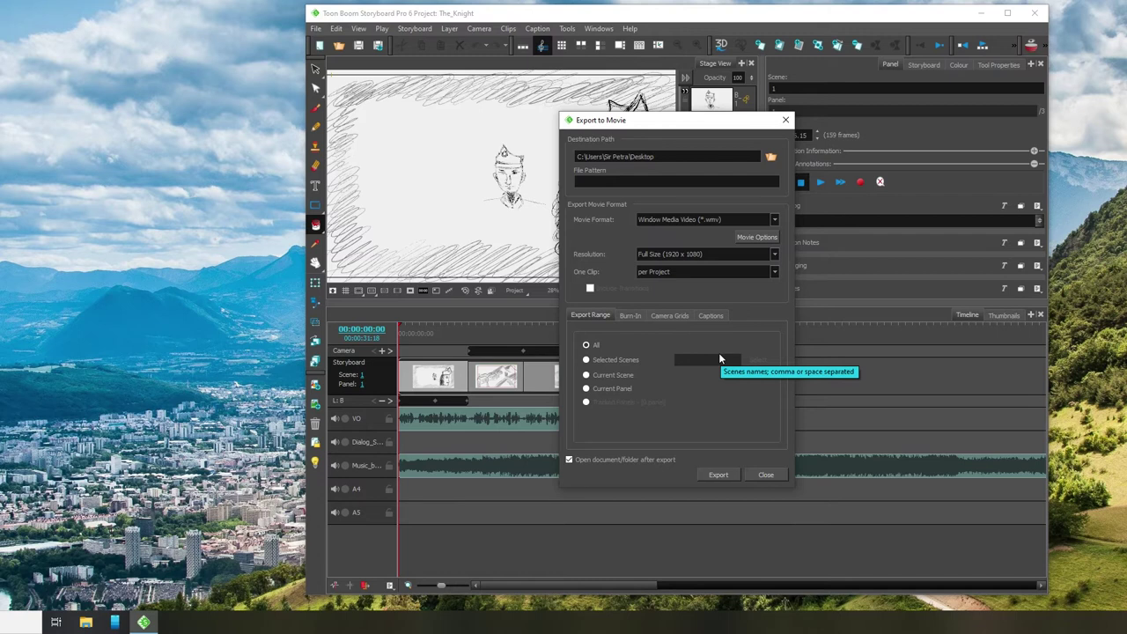
Move the Export to Movie dialog clear of the stage drawing and examine the available movie formats, keeping Window Media Video (*.wmv).
{"action": "left_click_drag", "start_coordinate": [700, 122], "coordinate": [907, 64]}
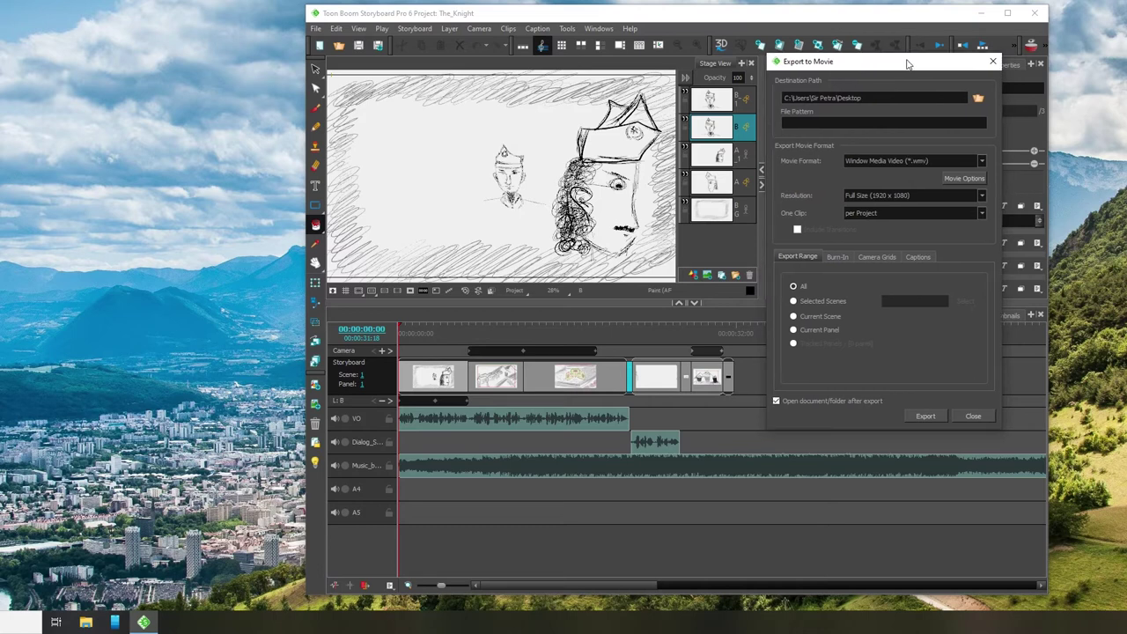
{"action": "left_click_drag", "start_coordinate": [908, 65], "coordinate": [910, 70]}
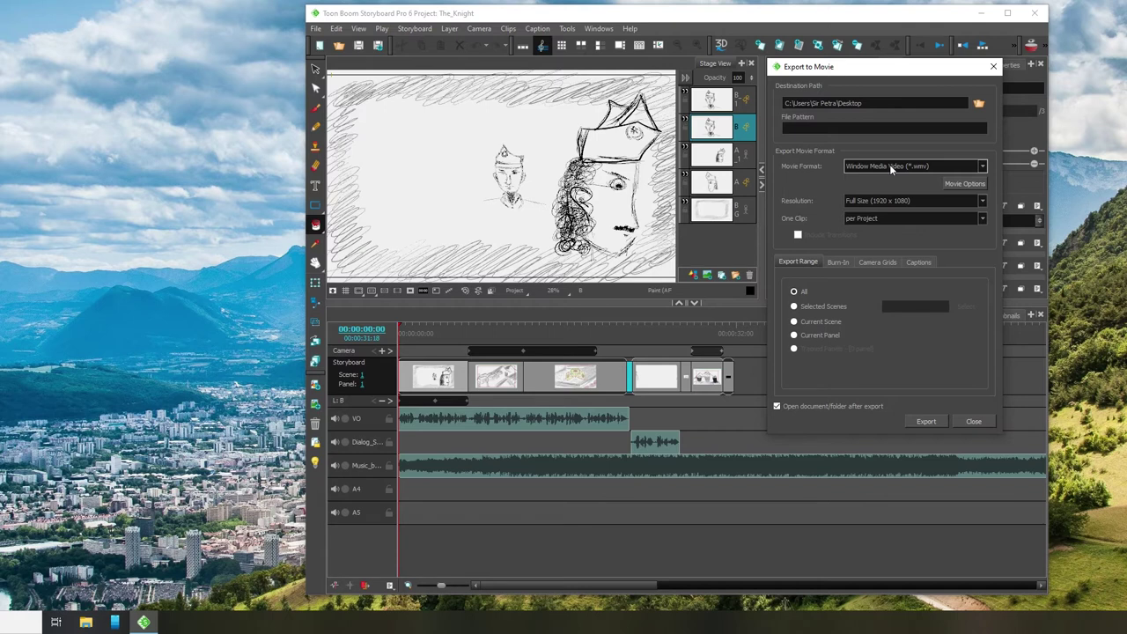
{"action": "left_click", "coordinate": [983, 166]}
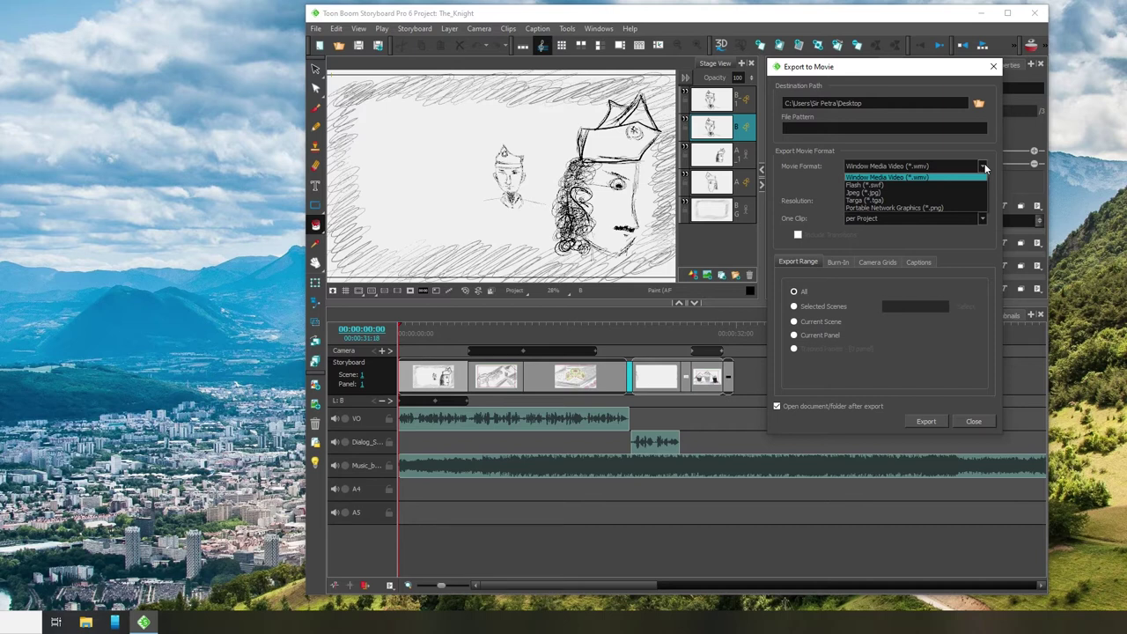
{"action": "left_click", "coordinate": [984, 165]}
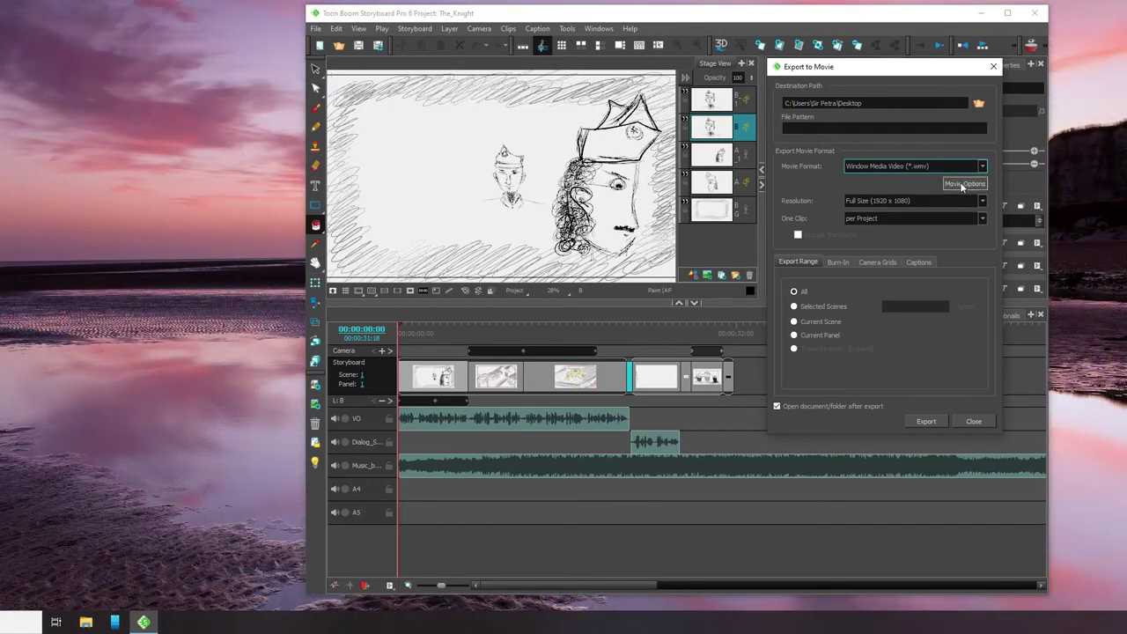
Review the WMV video quality and sound options, and keep the export resolution at Full Size (1920 x 1080).
{"action": "left_click", "coordinate": [961, 184]}
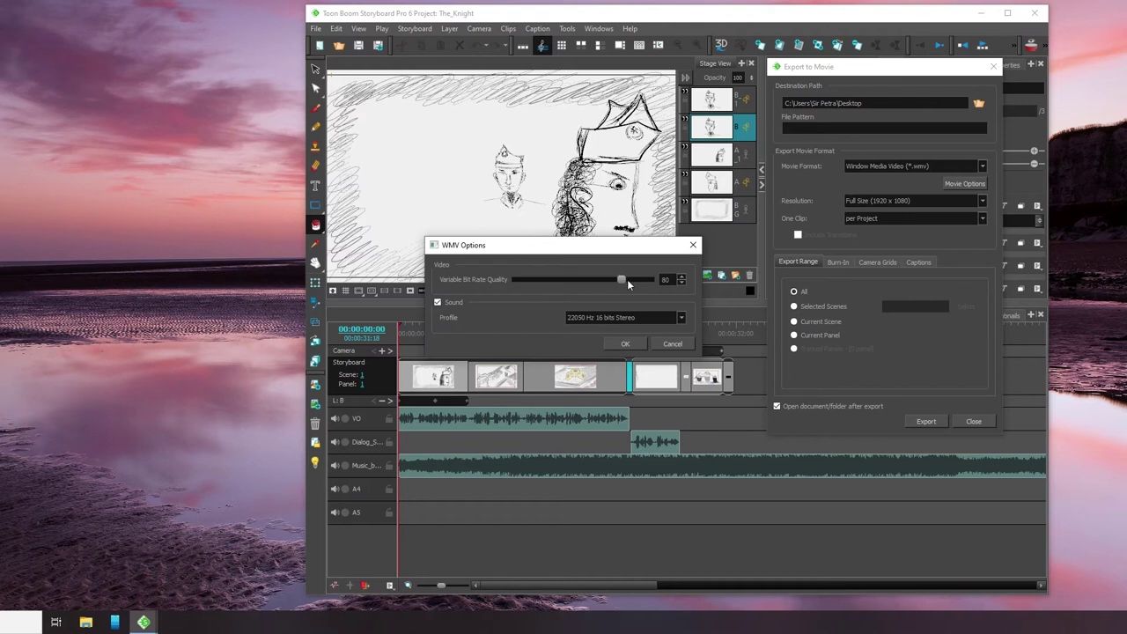
{"action": "double_click", "coordinate": [663, 280]}
{"action": "left_click", "coordinate": [611, 344]}
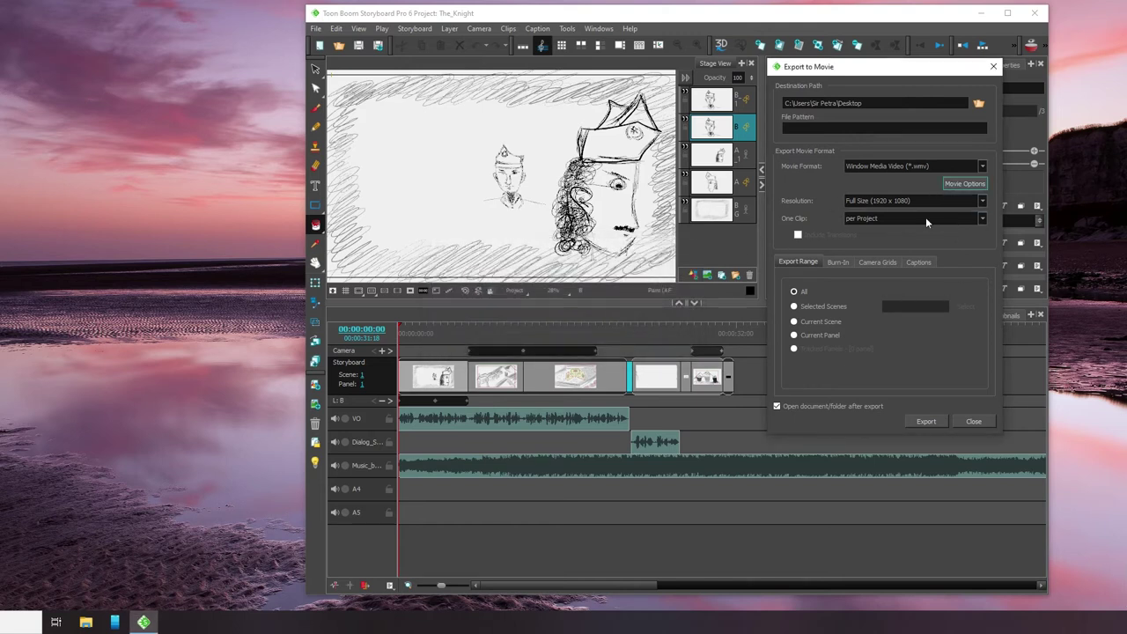
{"action": "left_click", "coordinate": [982, 202]}
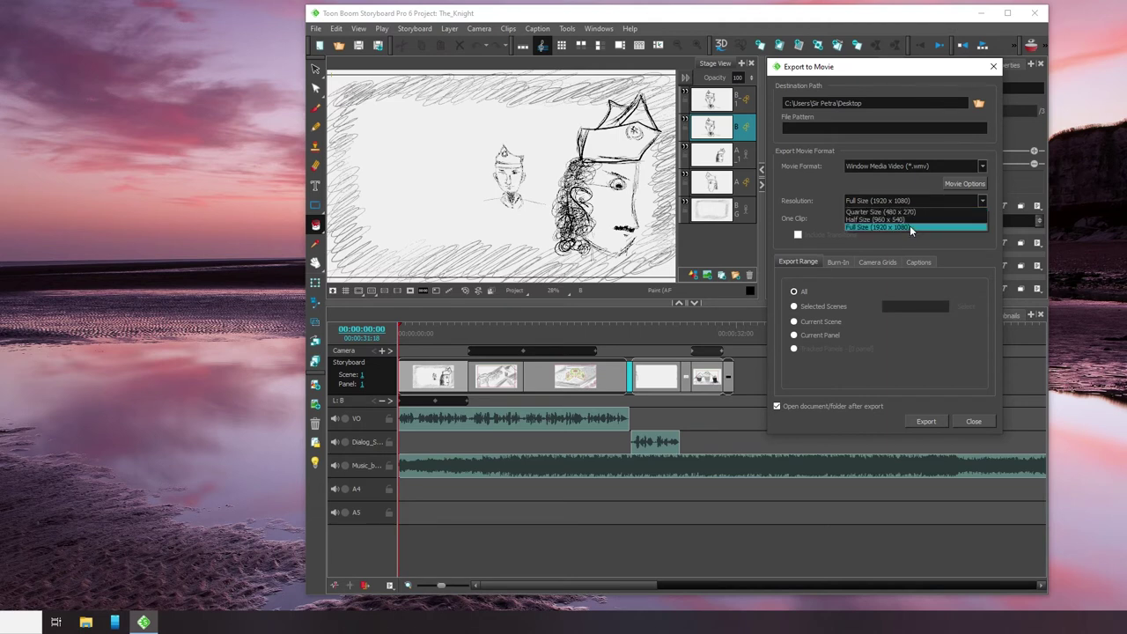
{"action": "left_click", "coordinate": [911, 228]}
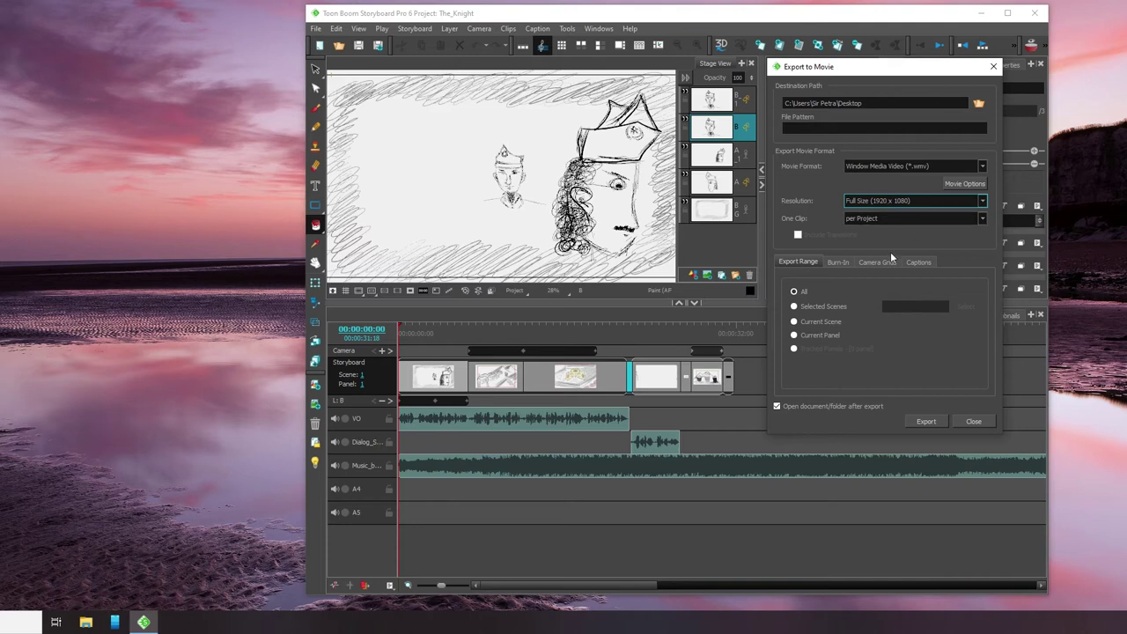
Try the one-clip-per-scene export option and return the setting to one clip per project.
{"action": "left_click", "coordinate": [923, 219]}
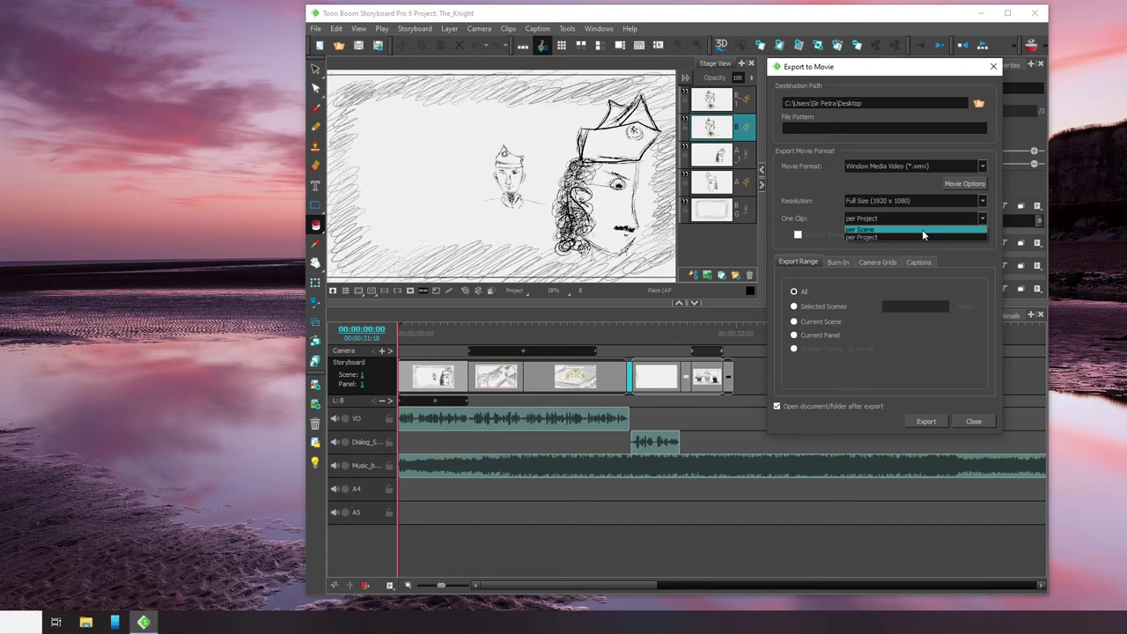
{"action": "left_click", "coordinate": [923, 231]}
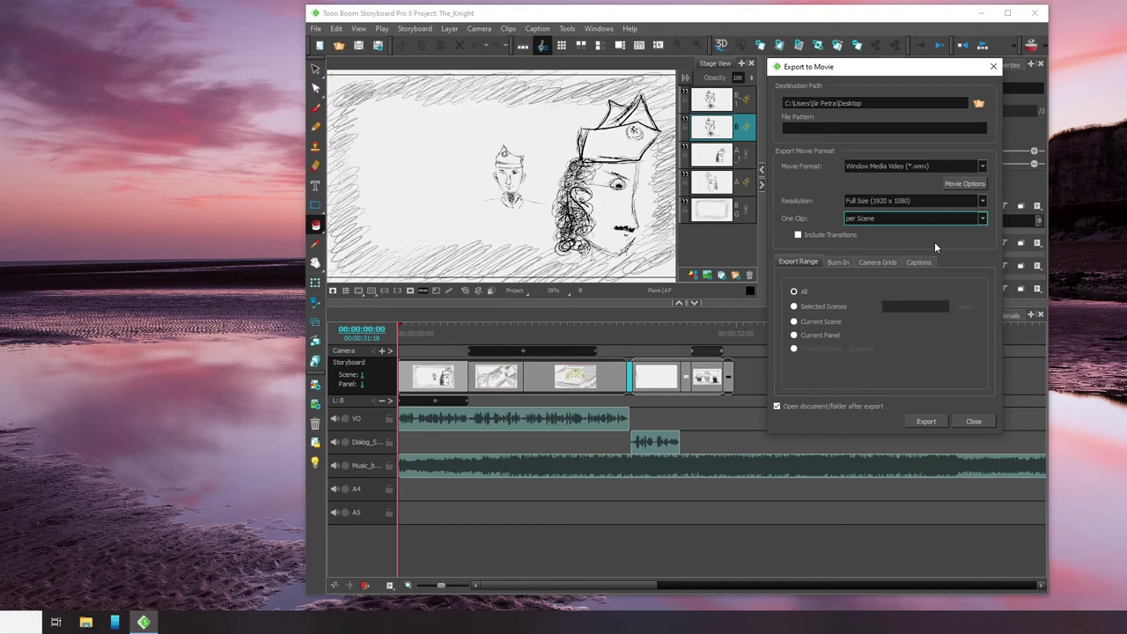
{"action": "left_click", "coordinate": [908, 213]}
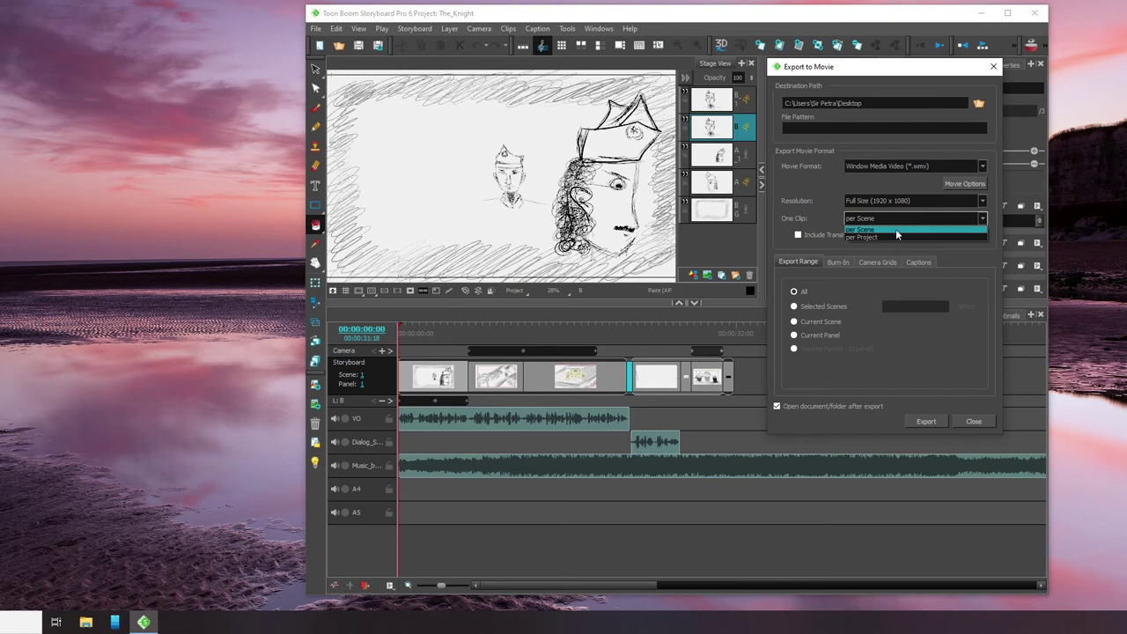
{"action": "left_click", "coordinate": [896, 237]}
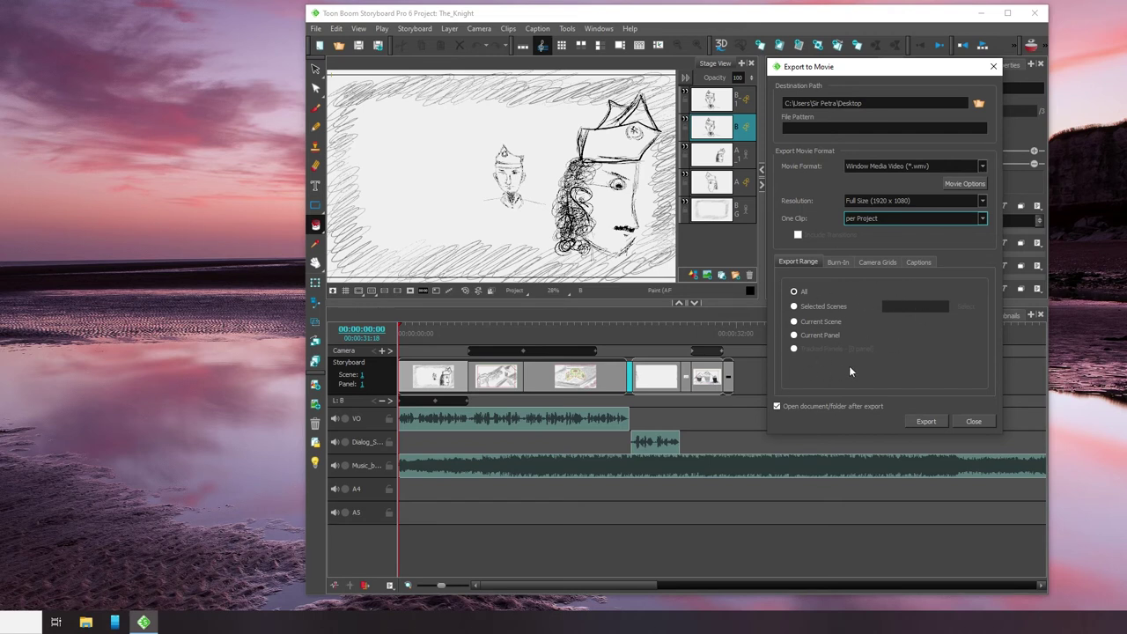
Examine the Export Range, Burn-In, Camera Grids and Captions options for the movie export.
{"action": "left_click", "coordinate": [823, 306]}
{"action": "left_click", "coordinate": [815, 335]}
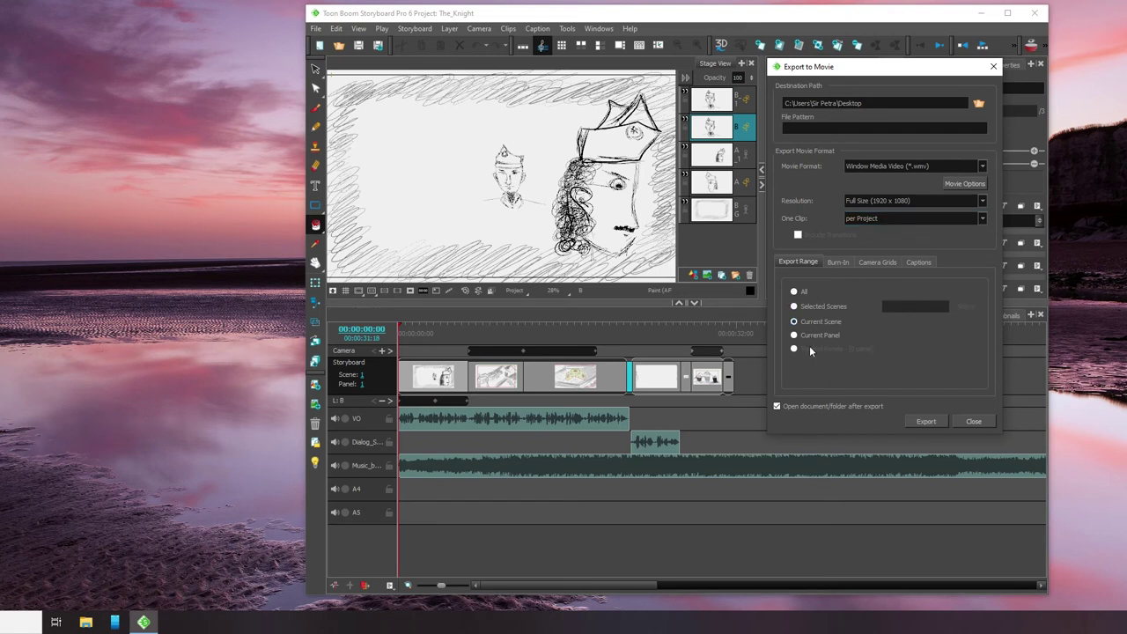
{"action": "left_click", "coordinate": [844, 262]}
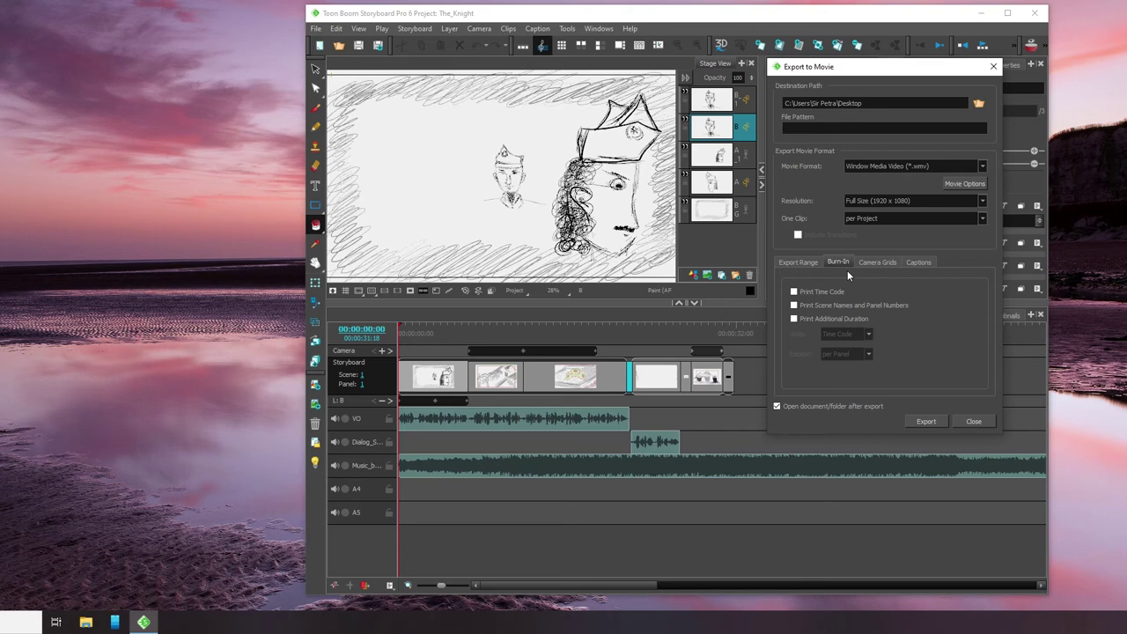
{"action": "left_click", "coordinate": [867, 263]}
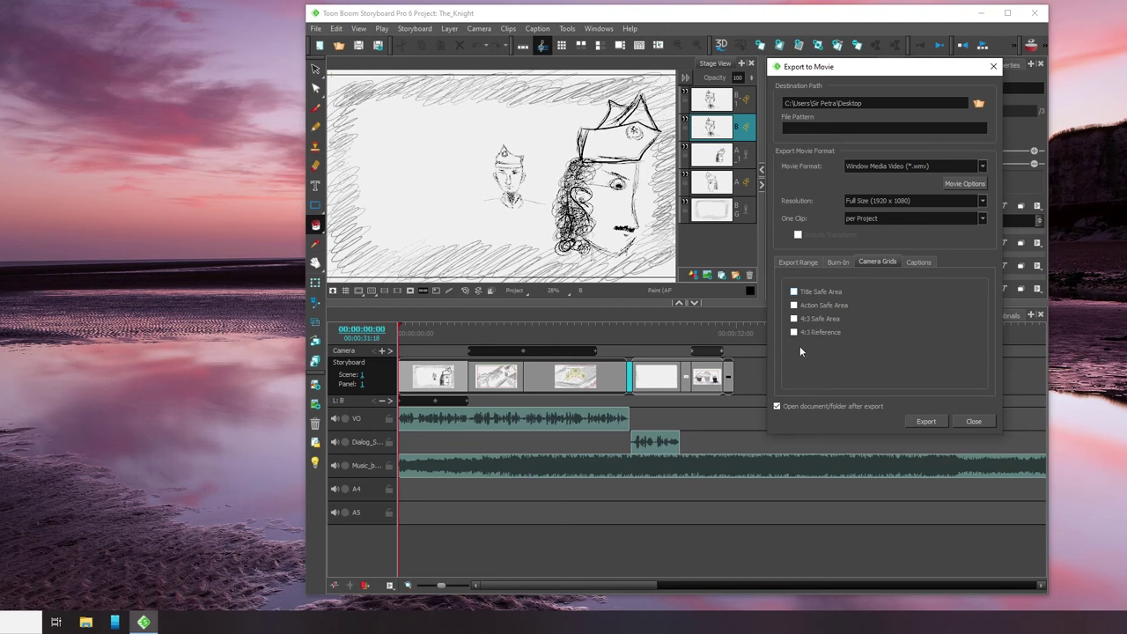
{"action": "left_click", "coordinate": [917, 262]}
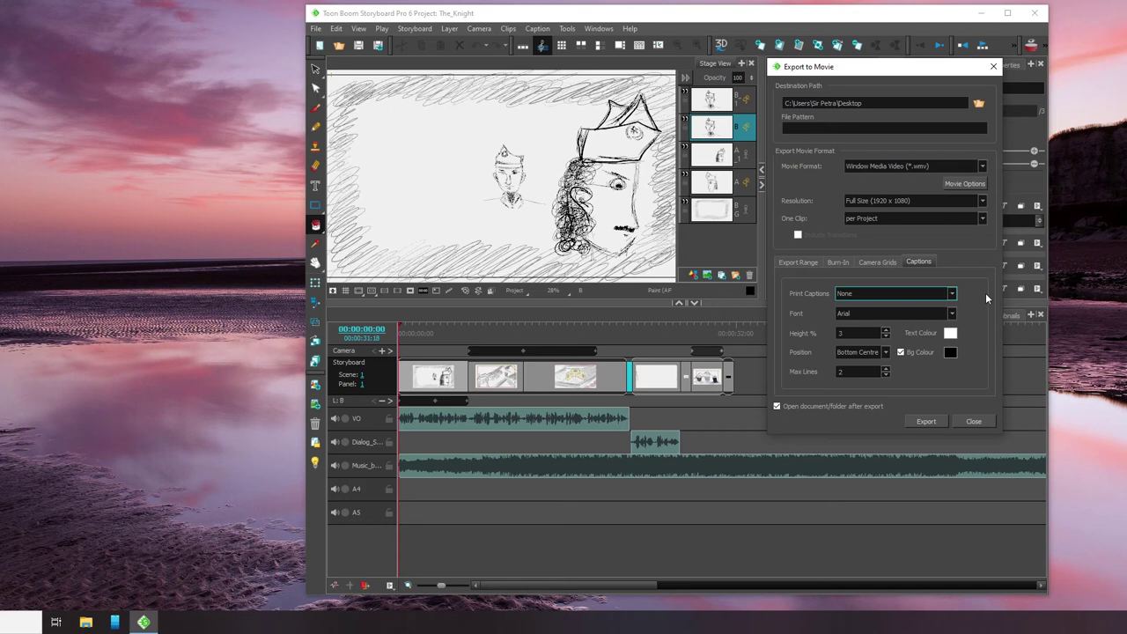
{"action": "left_click", "coordinate": [874, 262]}
{"action": "left_click", "coordinate": [845, 262]}
{"action": "left_click", "coordinate": [798, 262]}
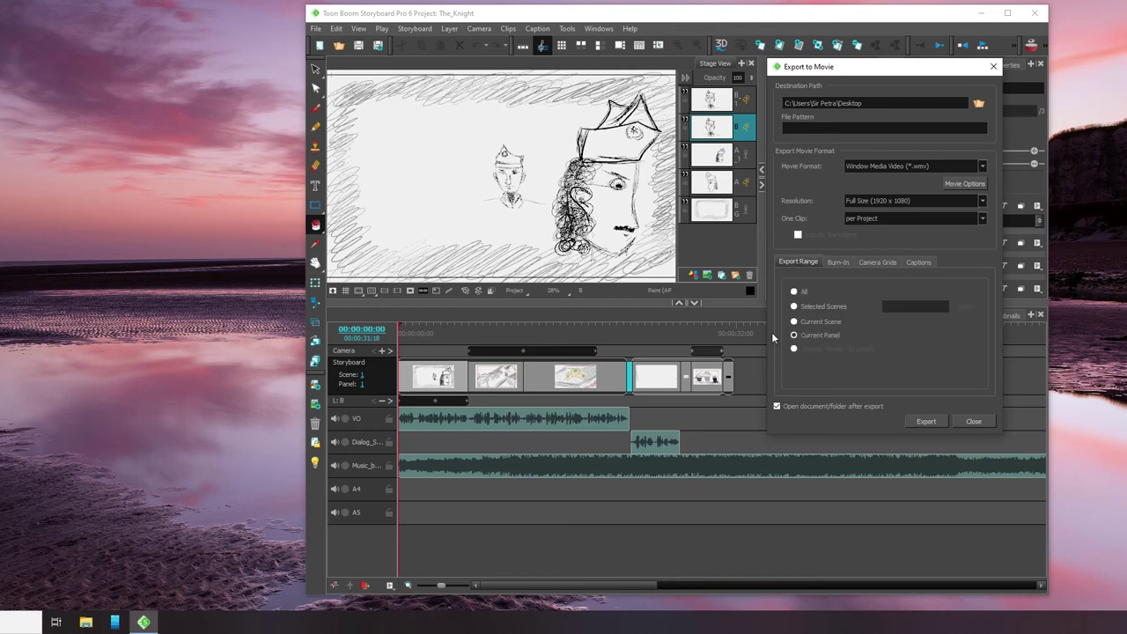
Export the entire storyboard as a WMV movie to the Desktop and pause the playback of the exported movie.
{"action": "left_click", "coordinate": [807, 291]}
{"action": "left_click", "coordinate": [916, 423]}
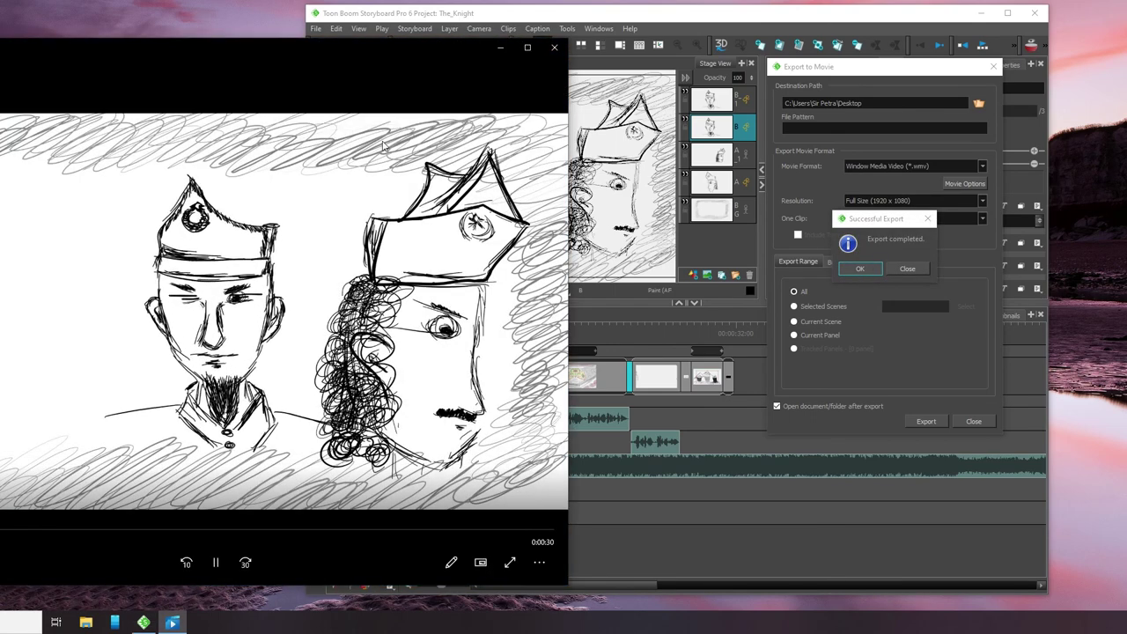
{"action": "left_click", "coordinate": [371, 152]}
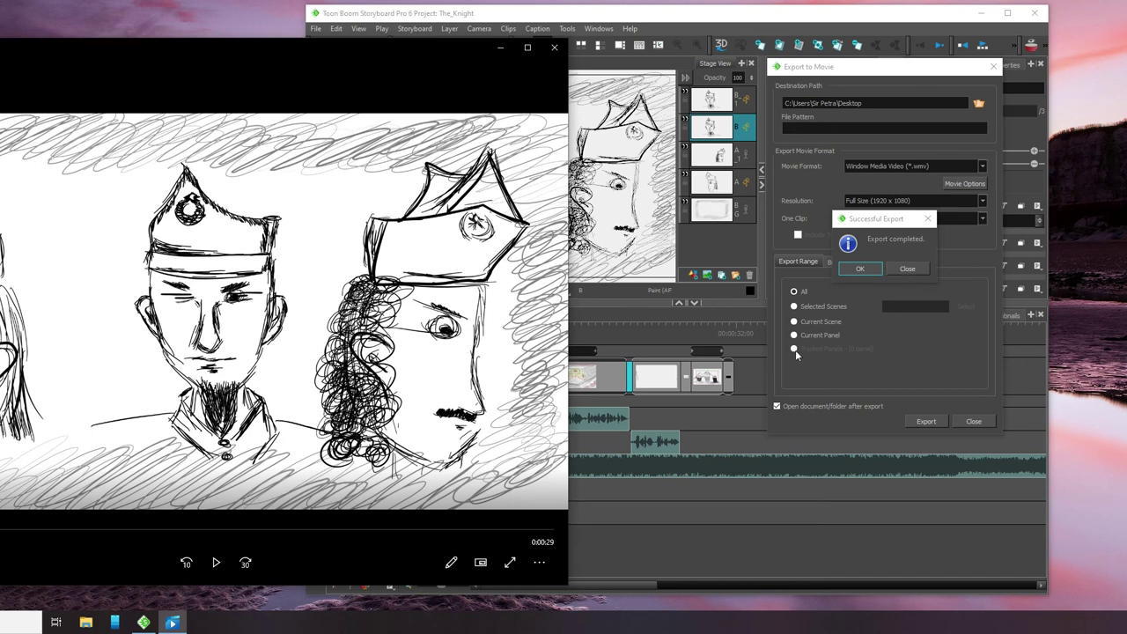
Switch to the Google Meet desktop, move the movie player beside the call and stop sharing the current window.
{"action": "left_click", "coordinate": [50, 623]}
{"action": "left_click", "coordinate": [69, 267]}
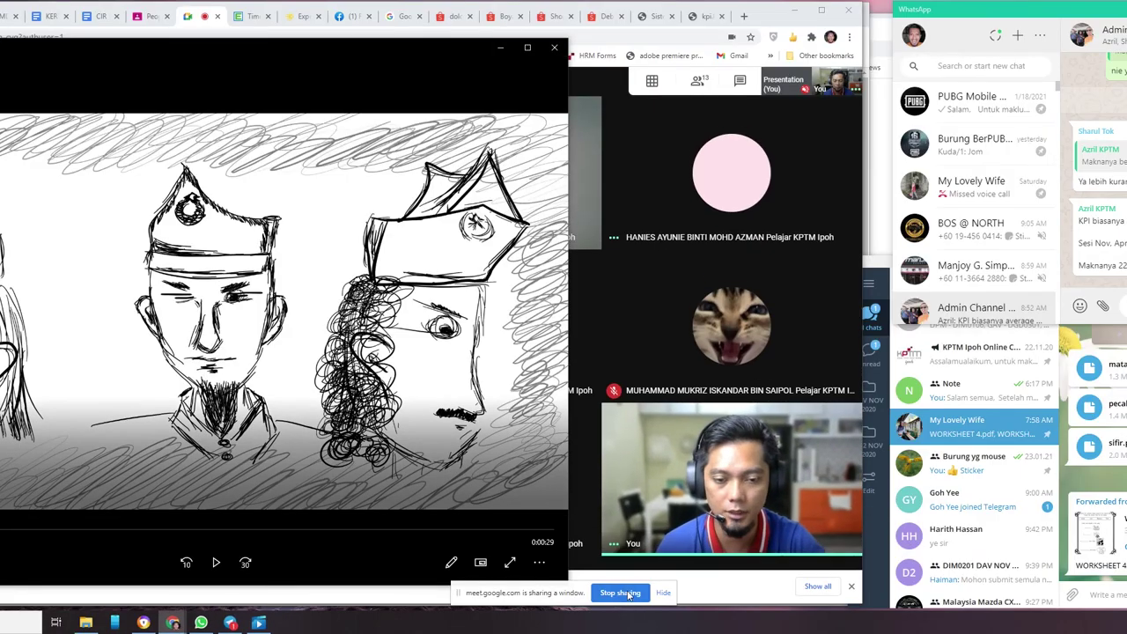
{"action": "left_click_drag", "start_coordinate": [347, 50], "coordinate": [1087, 44]}
{"action": "left_click", "coordinate": [581, 493]}
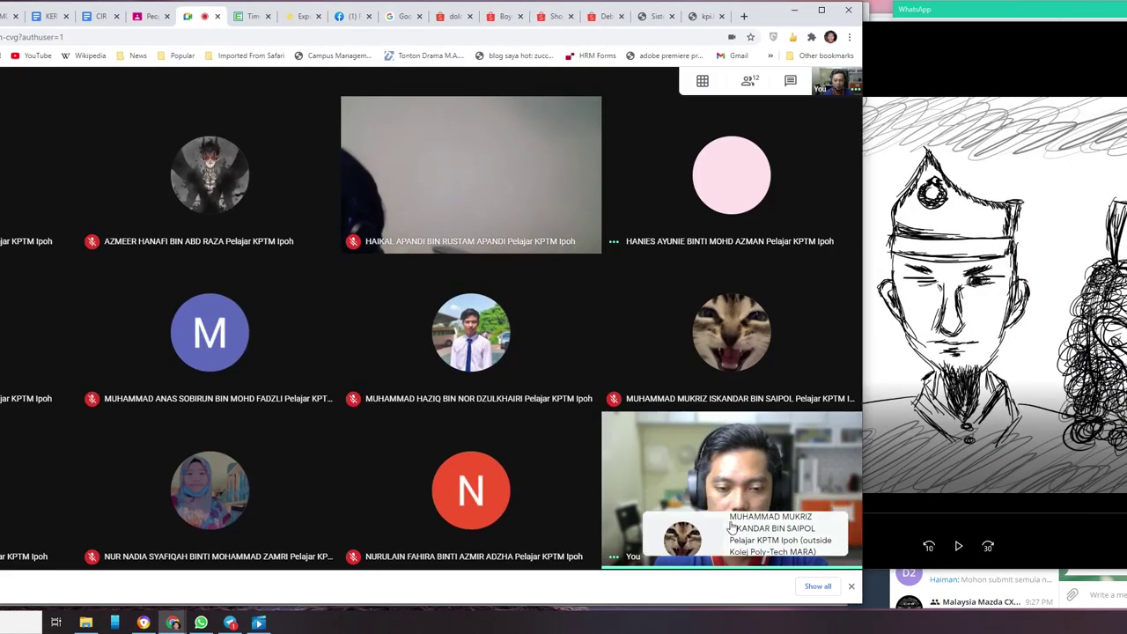
Present the Films & TV window showing the exported movie to the Google Meet class.
{"action": "left_click", "coordinate": [782, 531]}
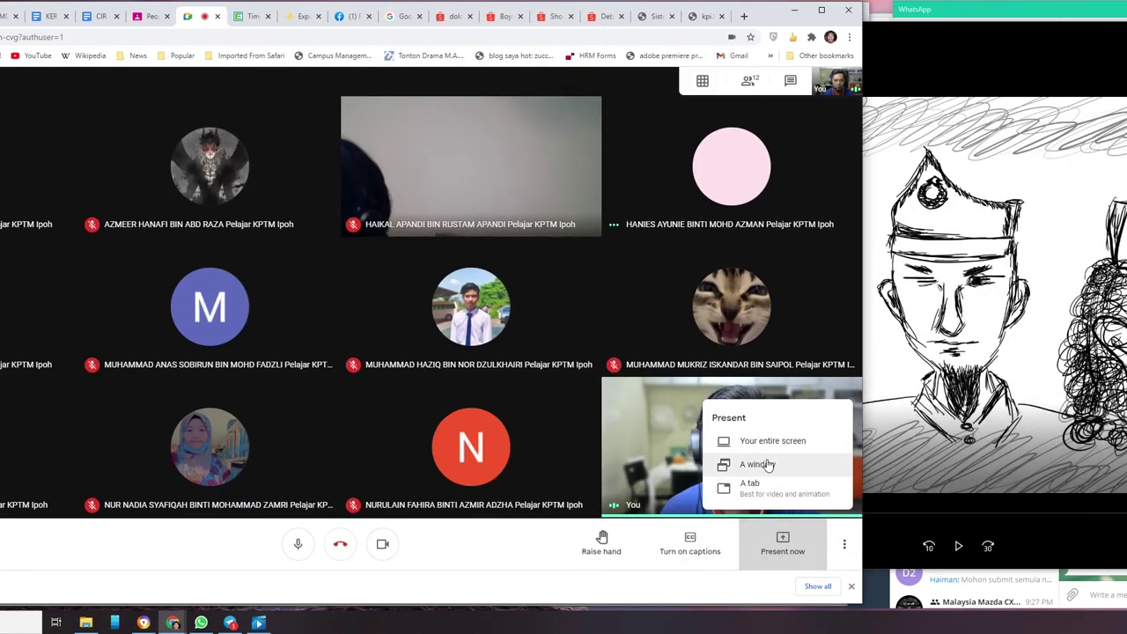
{"action": "left_click", "coordinate": [765, 491]}
{"action": "left_click", "coordinate": [358, 161]}
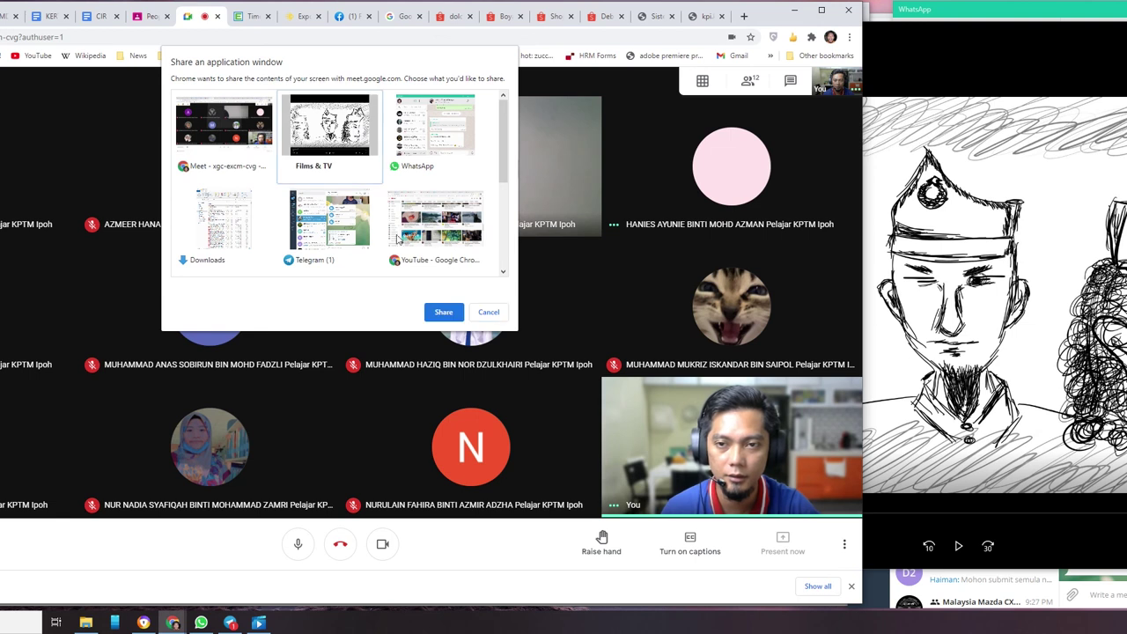
{"action": "left_click", "coordinate": [444, 312]}
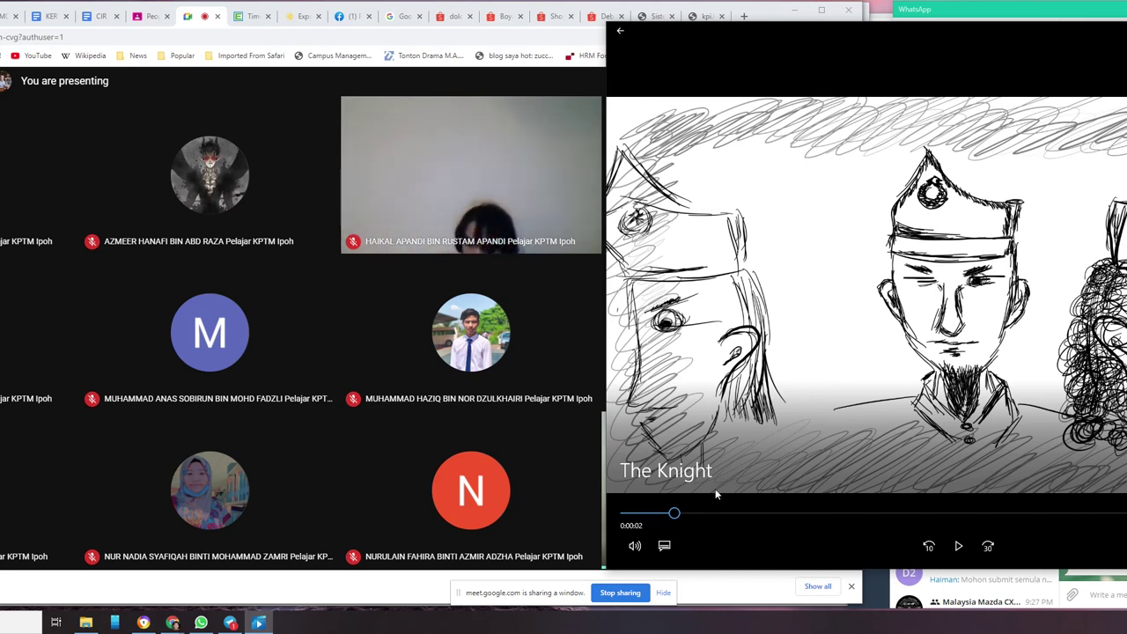
Play The Knight movie for the class, pause it near its end and close the player.
{"action": "left_click", "coordinate": [959, 547]}
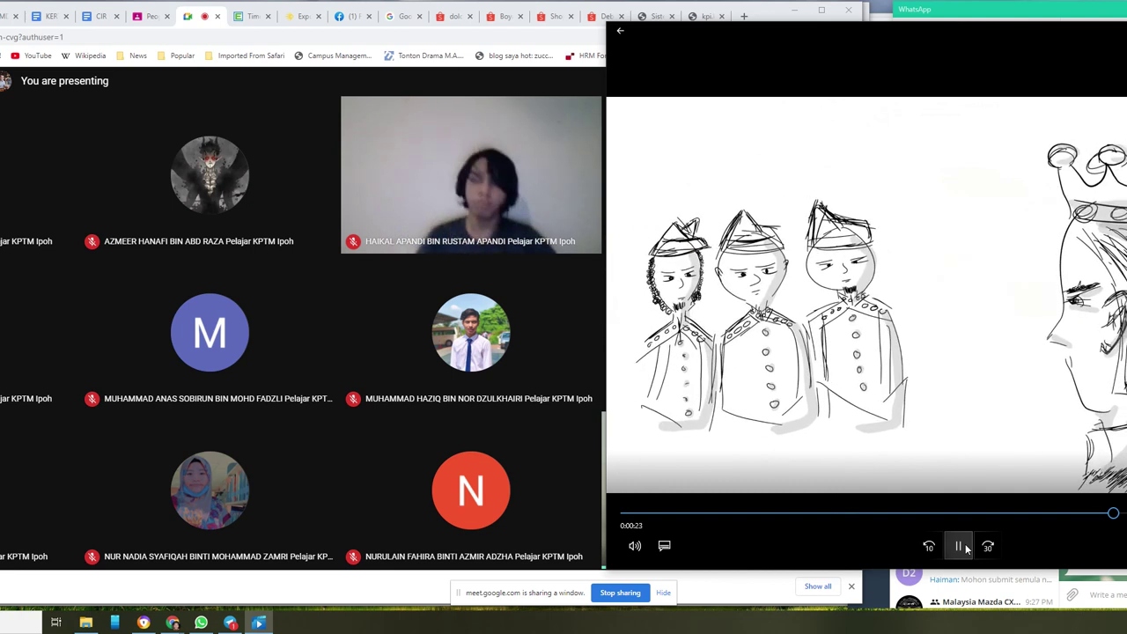
{"action": "left_click", "coordinate": [959, 546]}
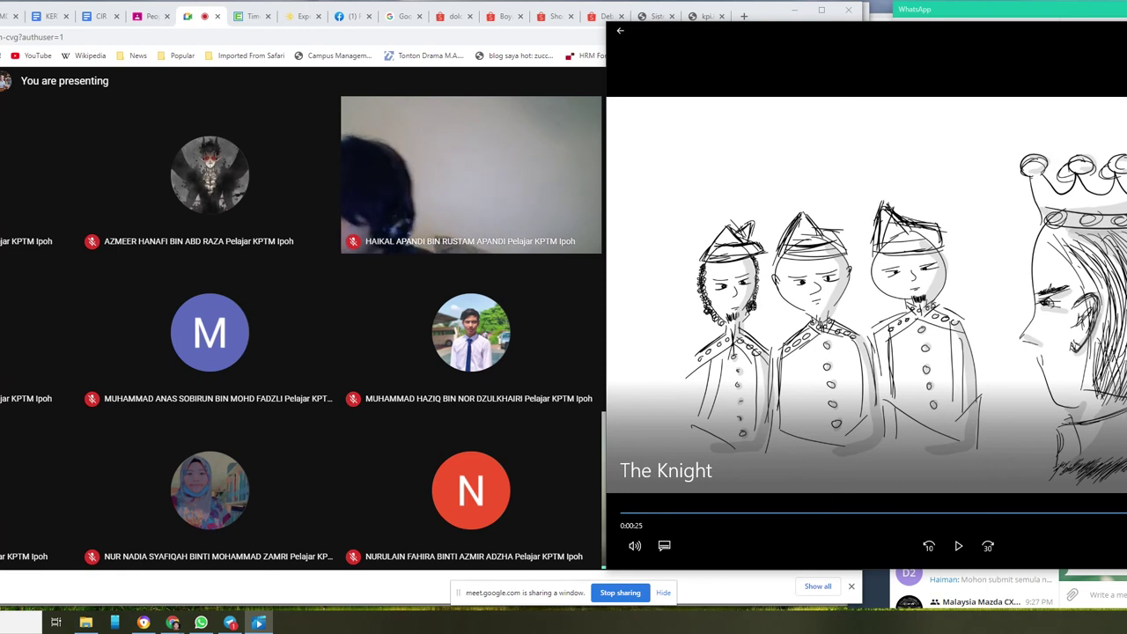
{"action": "key", "text": "alt+F4"}
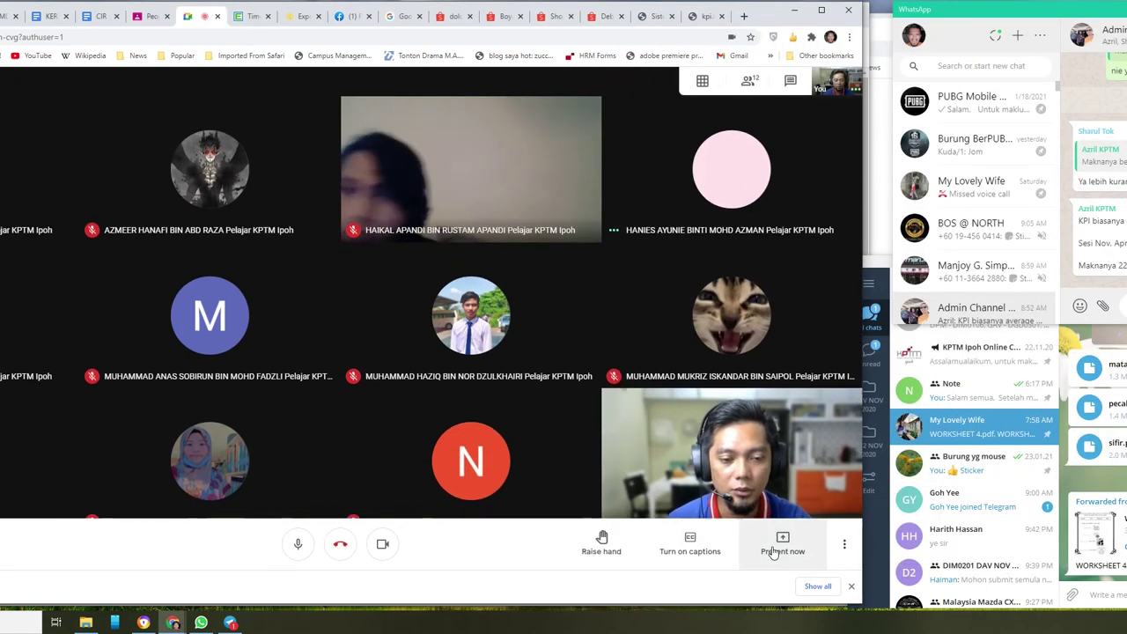
Bring the Toon Boom Storyboard Pro window onto the desktop that holds the Google Meet call.
{"action": "left_click", "coordinate": [780, 542]}
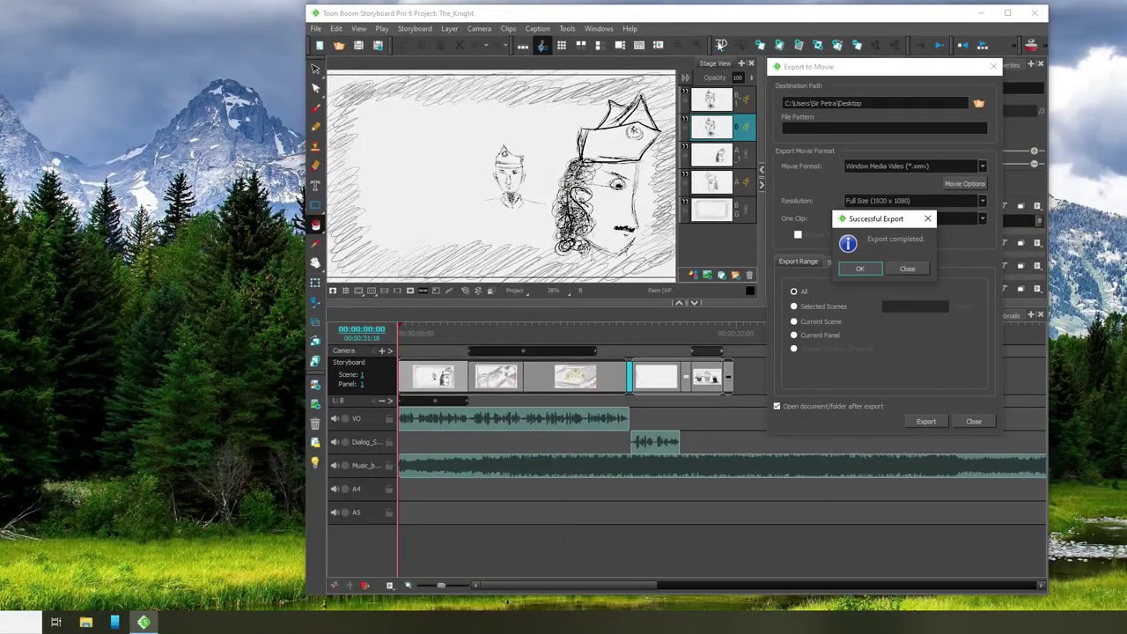
{"action": "left_click", "coordinate": [55, 622]}
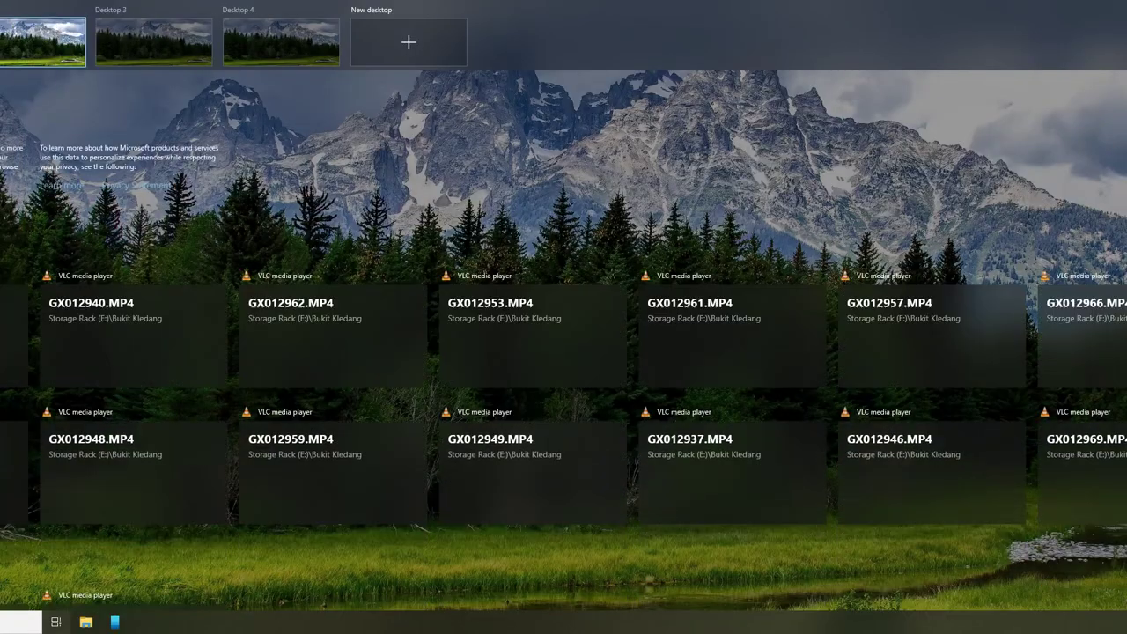
{"action": "left_click", "coordinate": [225, 589]}
{"action": "left_click", "coordinate": [172, 571]}
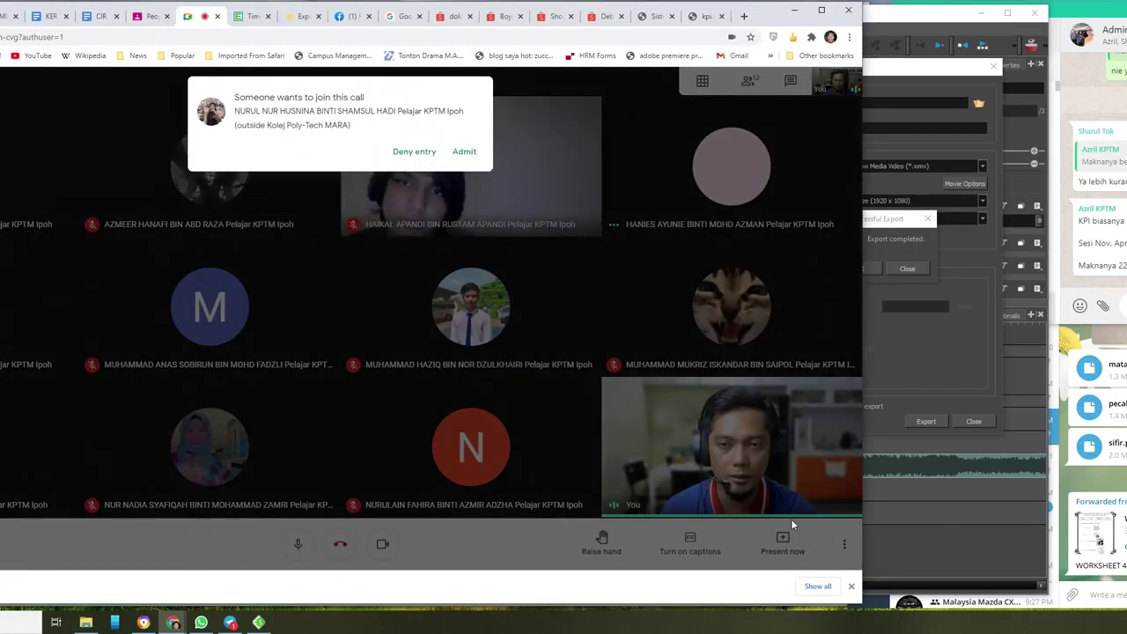
Admit the waiting student to the call and present the Toon Boom Storyboard window to the class.
{"action": "left_click", "coordinate": [464, 153]}
{"action": "left_click", "coordinate": [786, 551]}
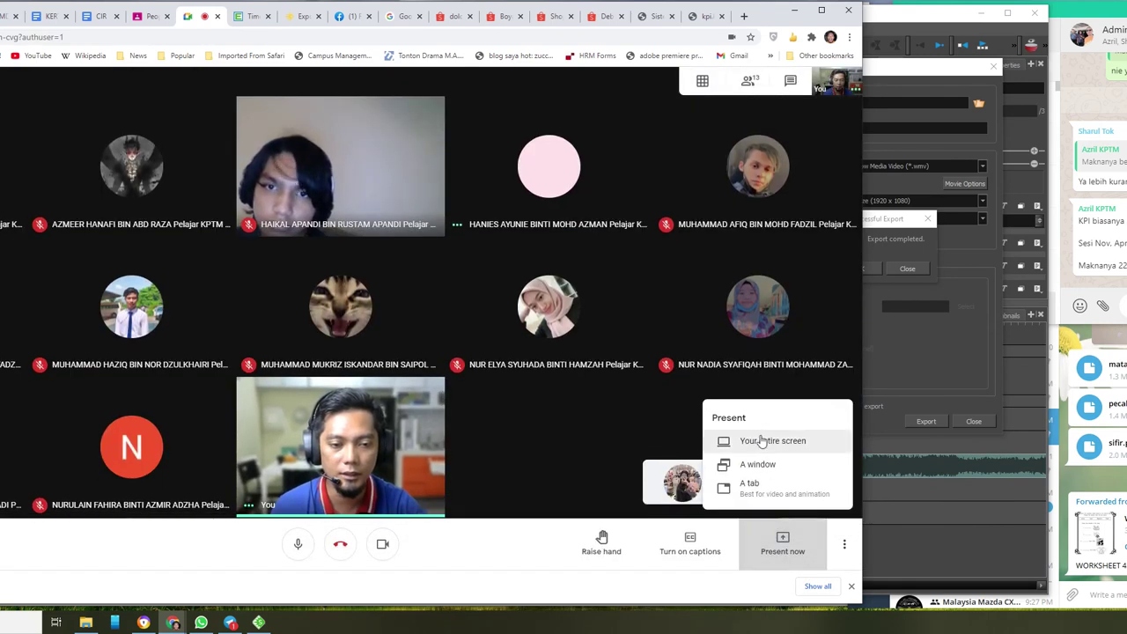
{"action": "left_click", "coordinate": [754, 464]}
{"action": "left_click", "coordinate": [329, 125]}
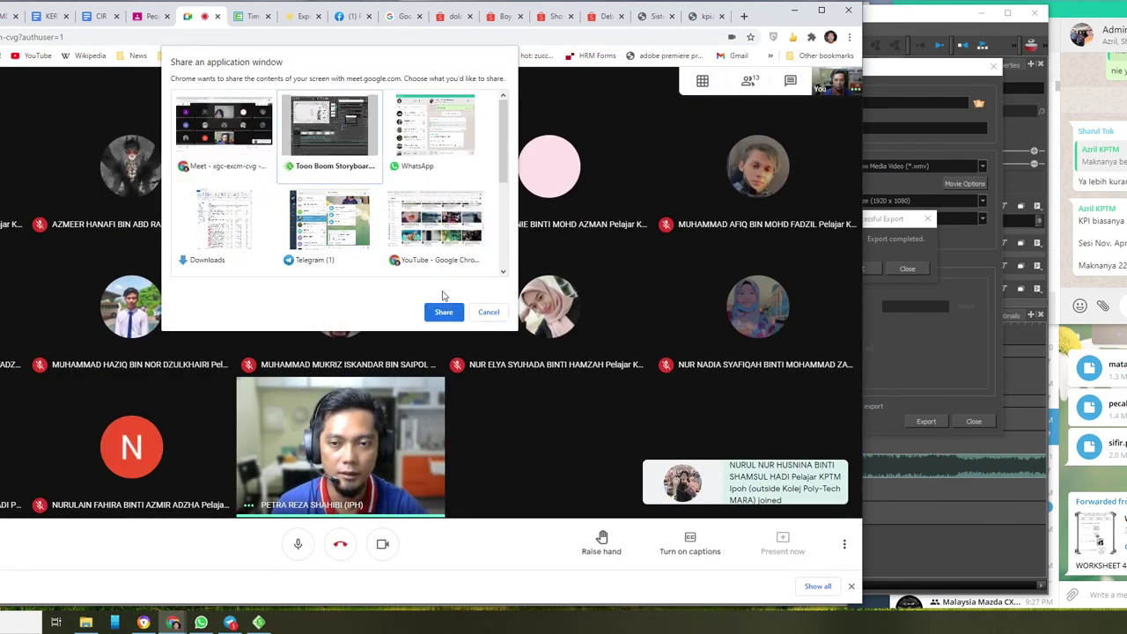
{"action": "left_click", "coordinate": [443, 311]}
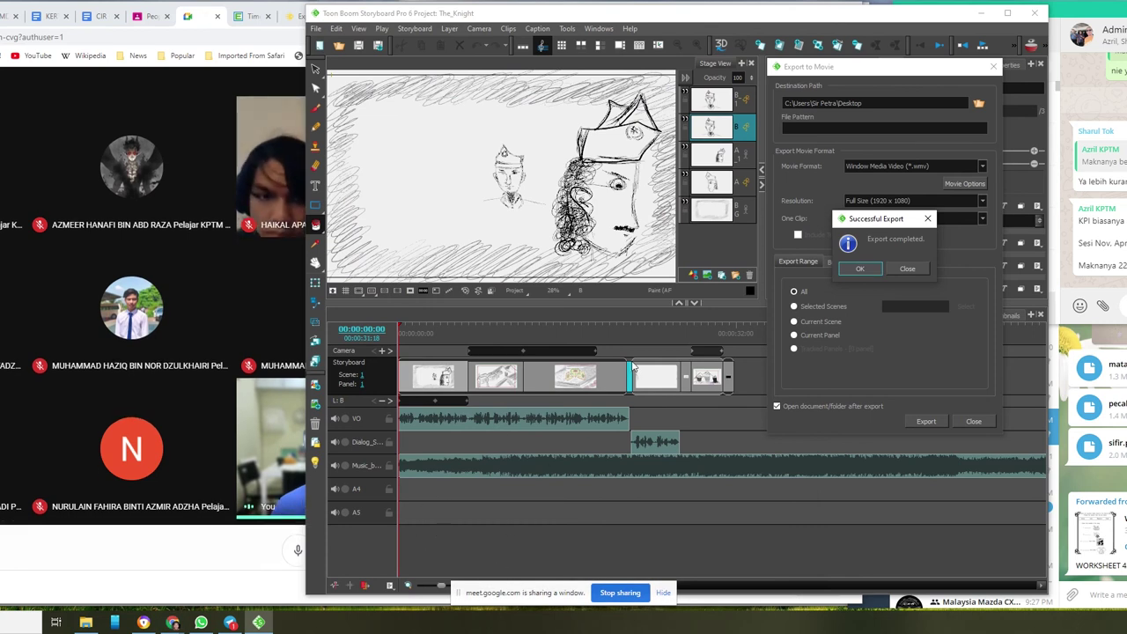
Return the Storyboard Pro window to its own desktop and dismiss the export completion message.
{"action": "left_click", "coordinate": [55, 623]}
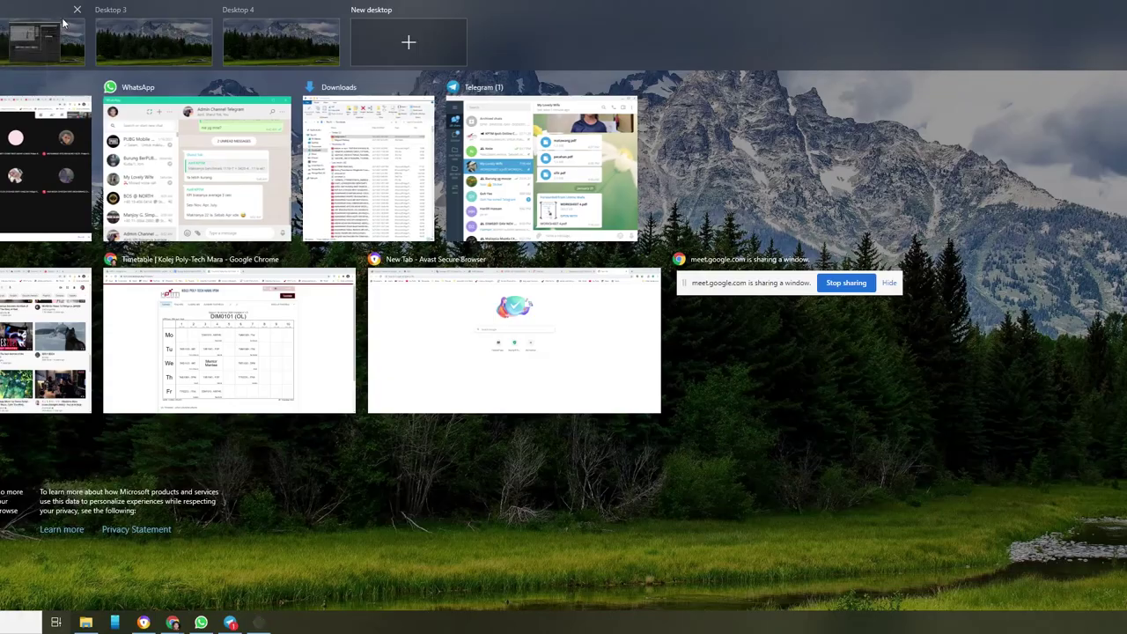
{"action": "left_click", "coordinate": [730, 165]}
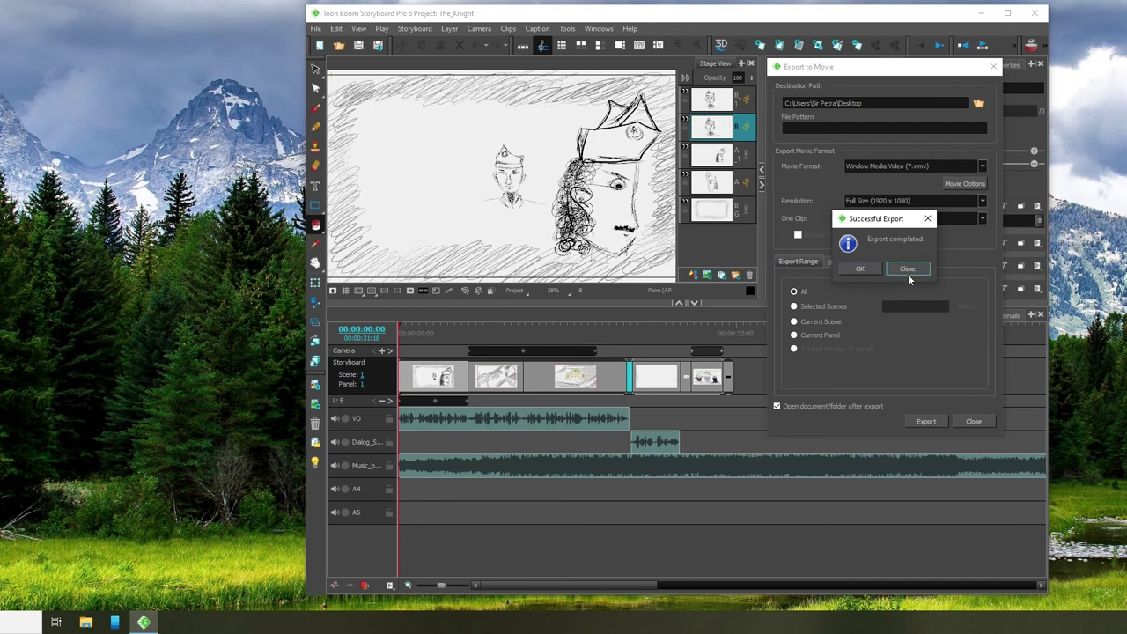
{"action": "left_click", "coordinate": [908, 272]}
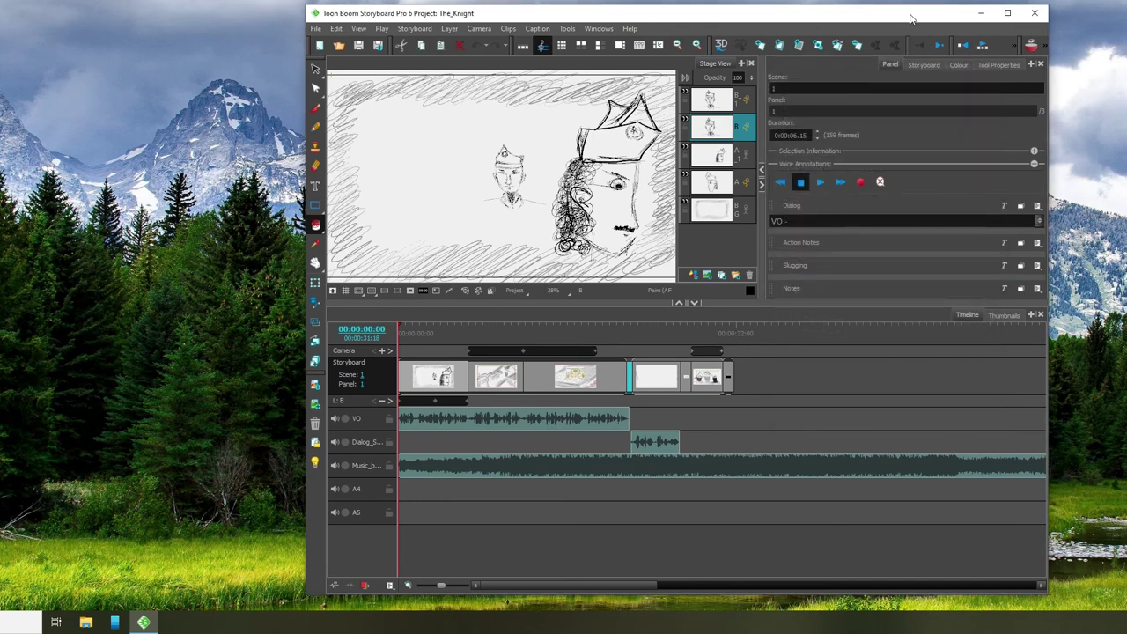